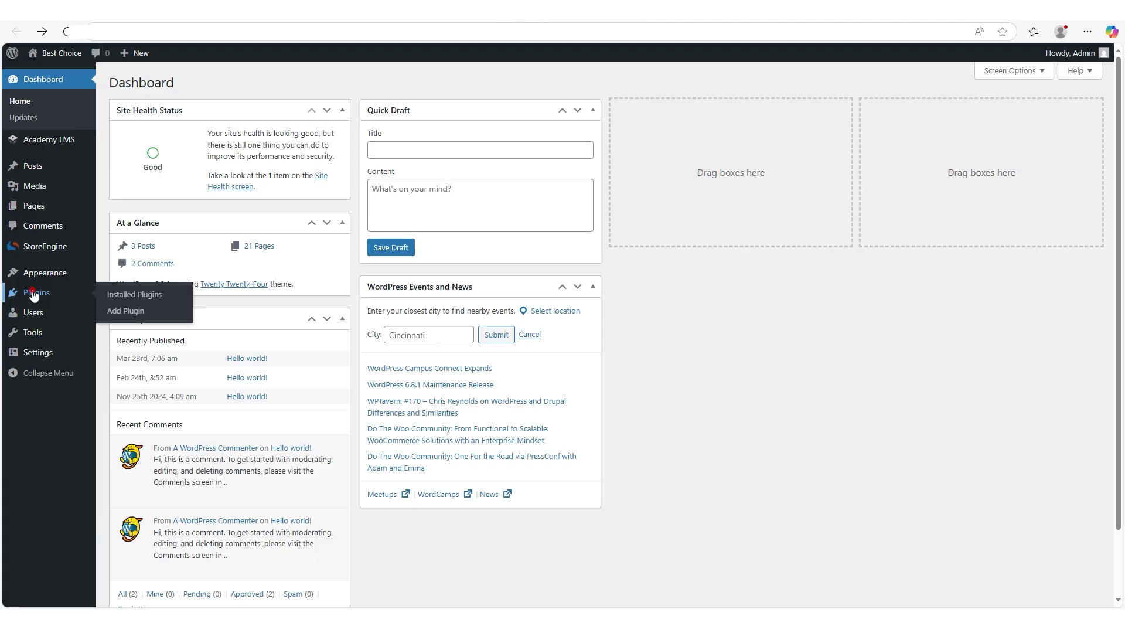
# - Search the plugin directory for "aBlocks" and open the details of the aBlocks – WordPress Gutenberg Blocks plugin
pyautogui.click(35, 293)
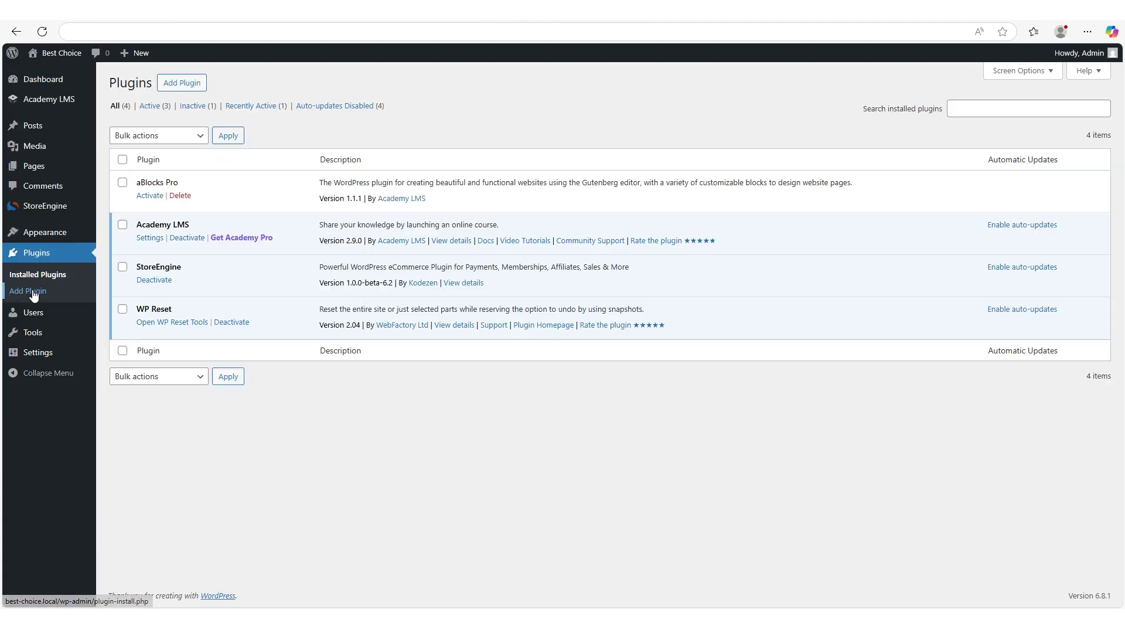
pyautogui.click(183, 85)
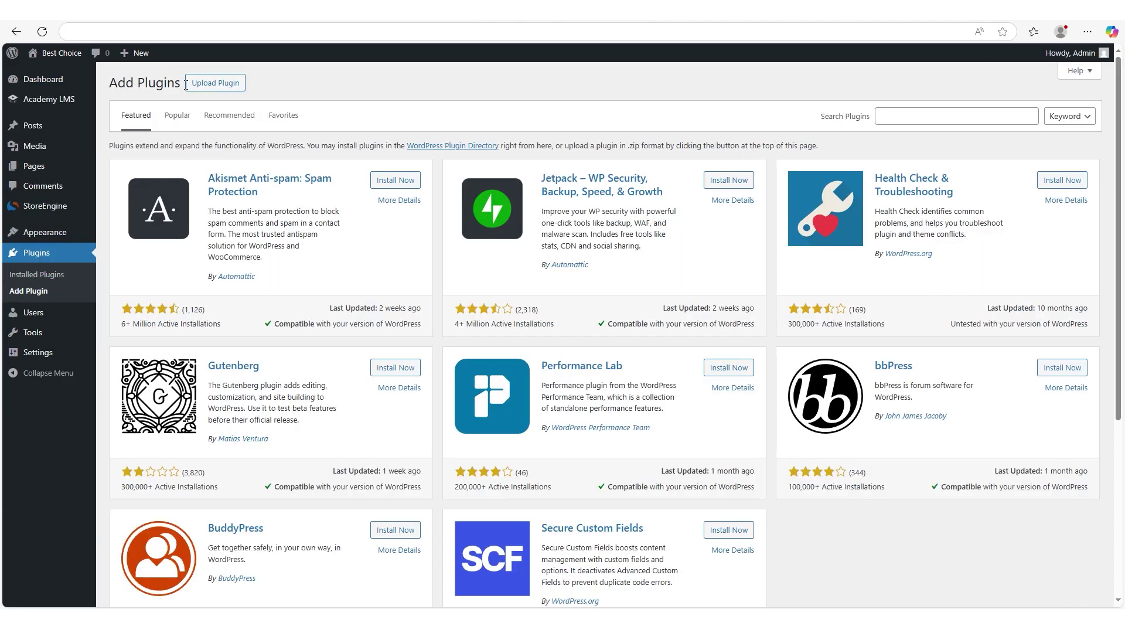
pyautogui.click(907, 114)
pyautogui.write('aBlocks')
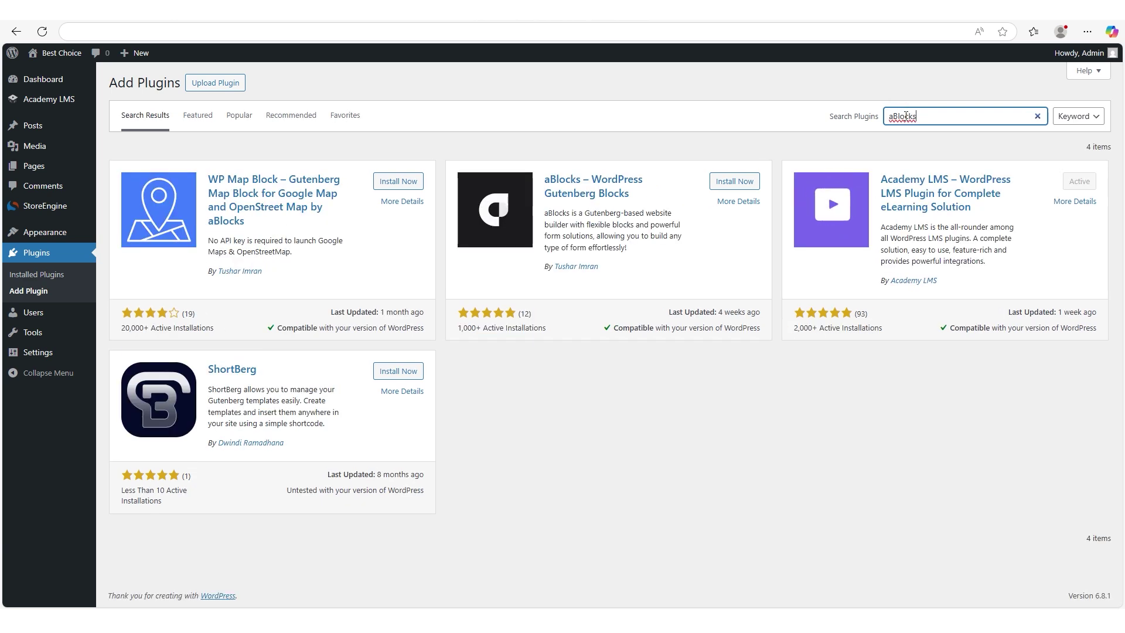
pyautogui.click(495, 231)
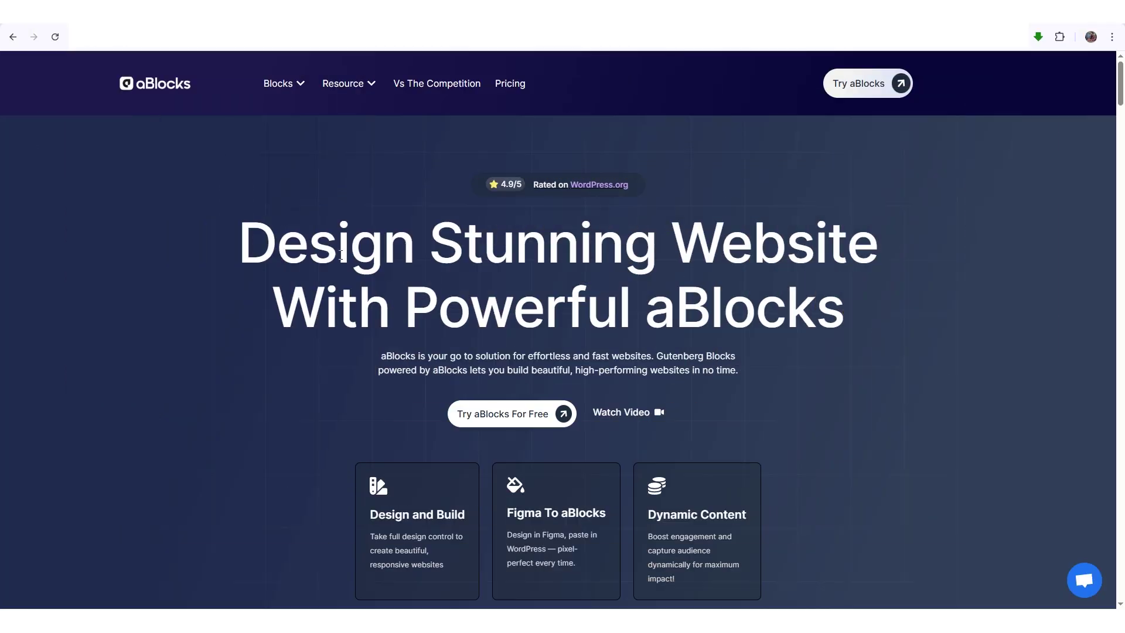
# - Examine the aBlocks website's home page, from the headline and user statistics through the features to the example sites
pyautogui.moveTo(241, 244); pyautogui.dragTo(884, 294)
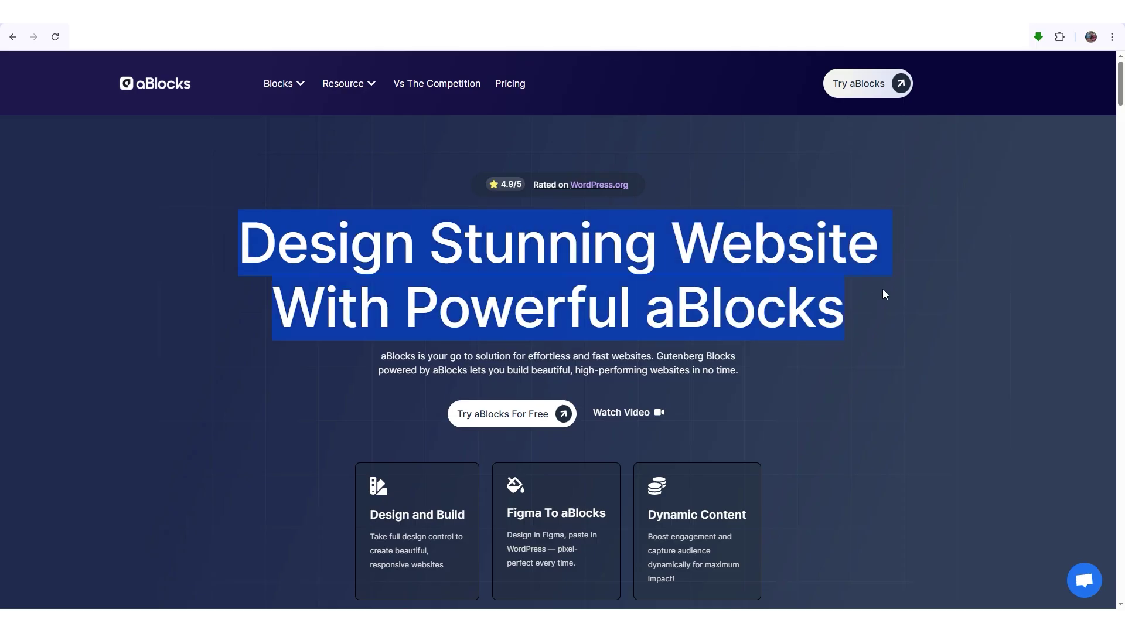
pyautogui.moveTo(370, 514); pyautogui.dragTo(744, 521)
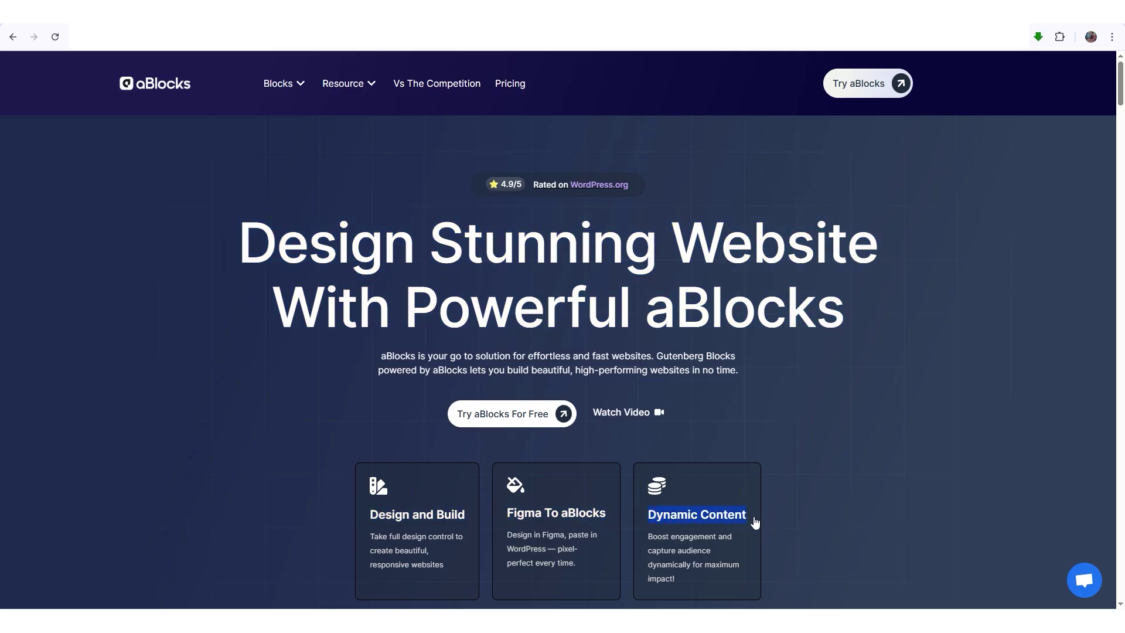
pyautogui.scroll(-6, 1011, 393)
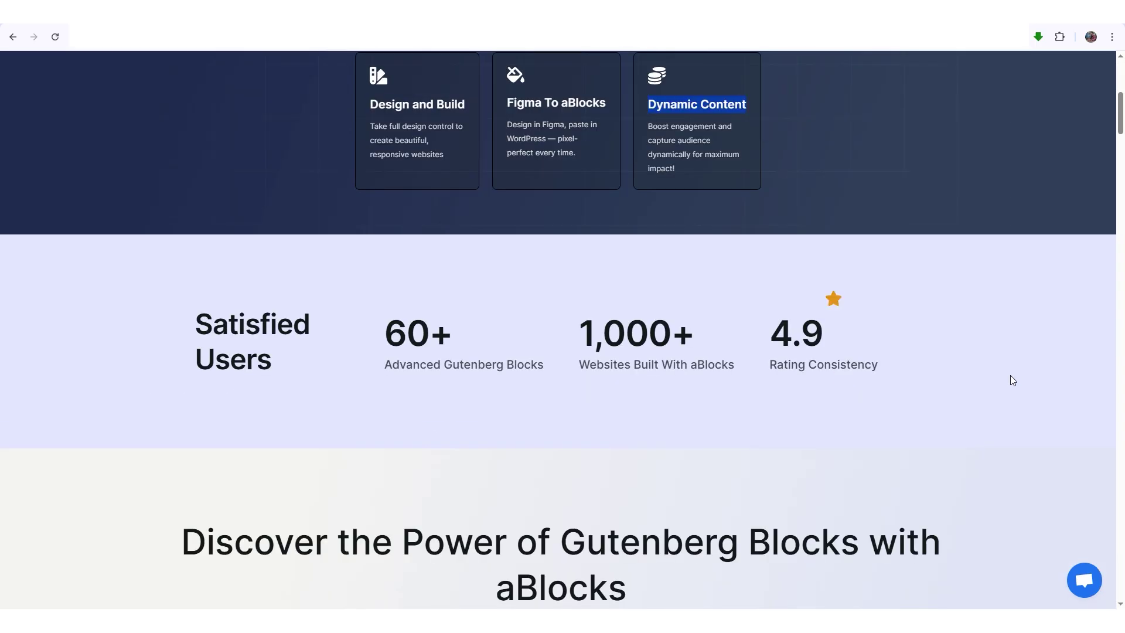
pyautogui.moveTo(182, 322); pyautogui.dragTo(294, 365)
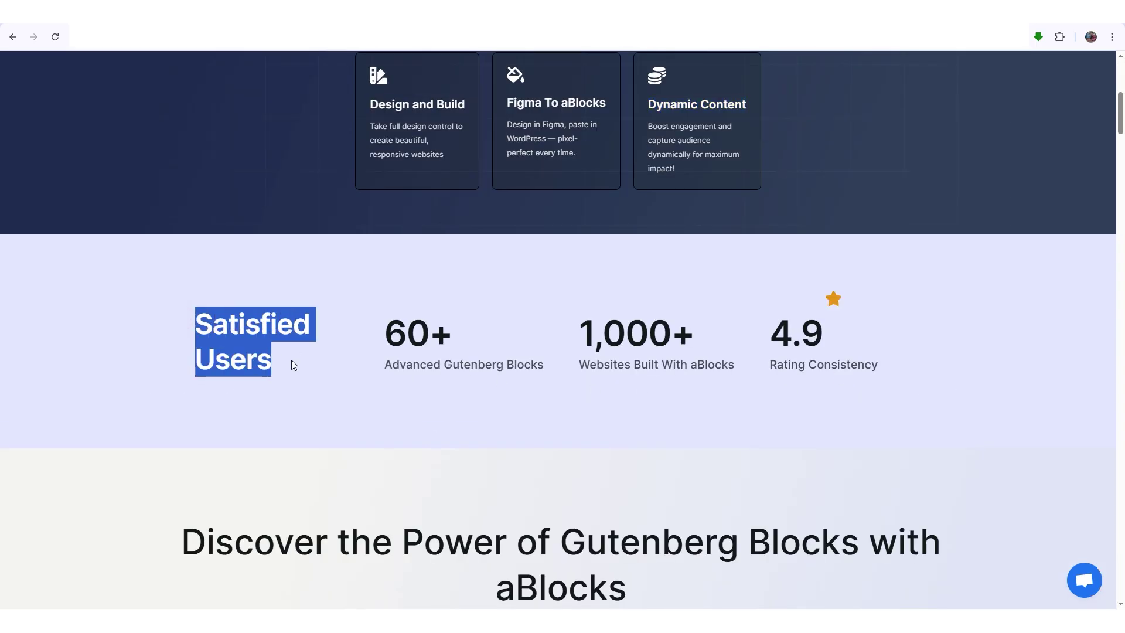
pyautogui.moveTo(376, 342); pyautogui.dragTo(835, 349)
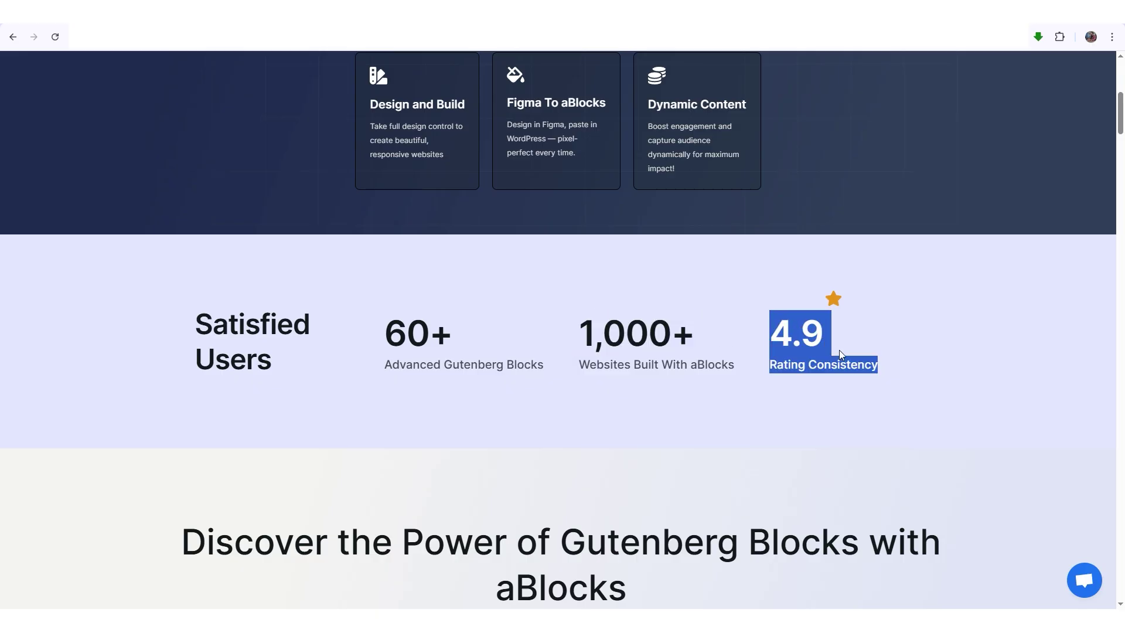
pyautogui.scroll(-8, 1014, 393)
pyautogui.scroll(-12, 1015, 397)
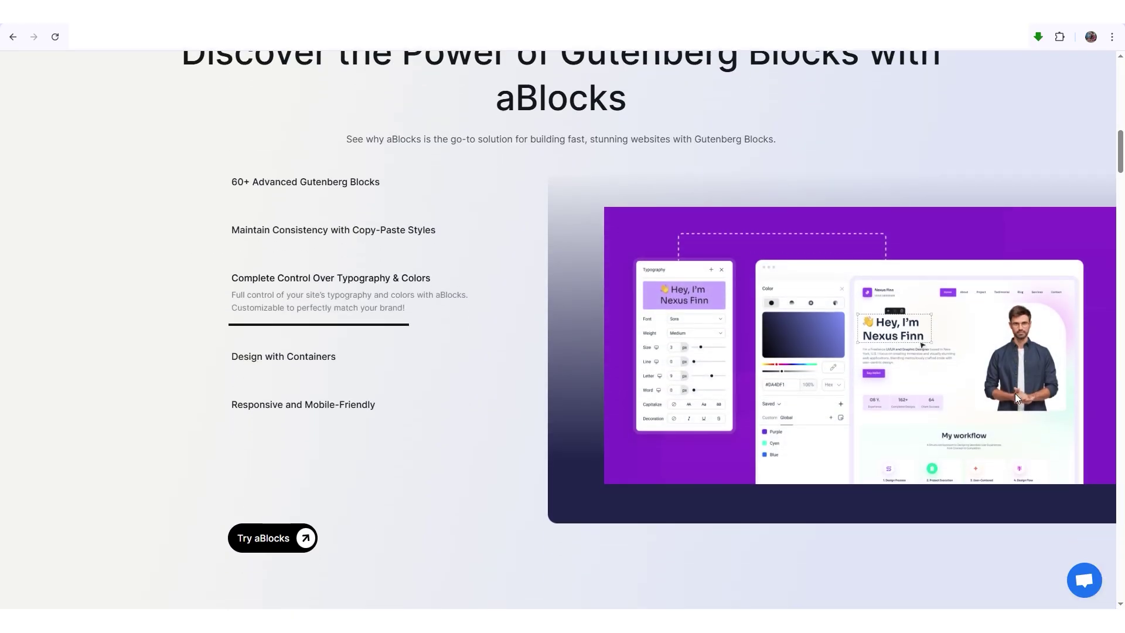
pyautogui.scroll(-15, 1017, 398)
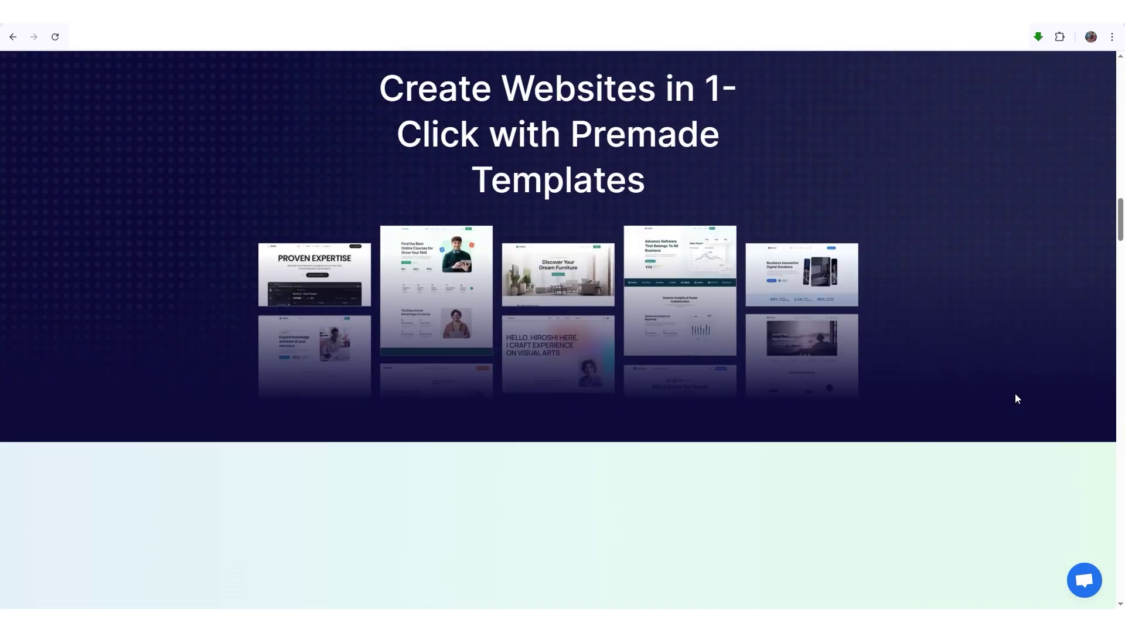
pyautogui.scroll(-16, 1017, 399)
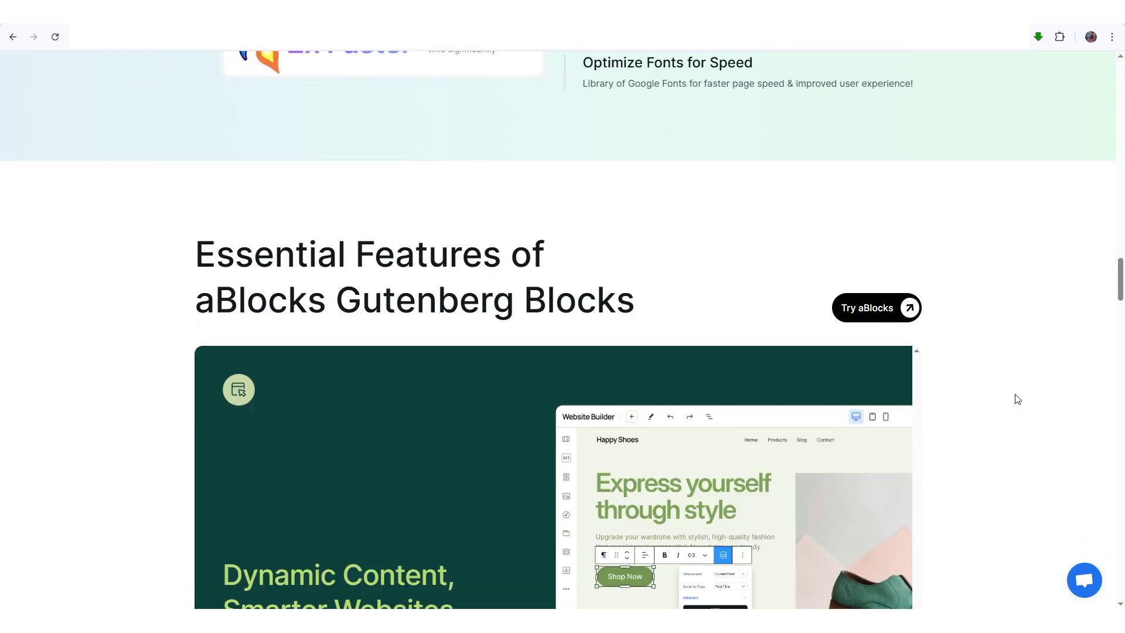
pyautogui.scroll(-15, 1017, 399)
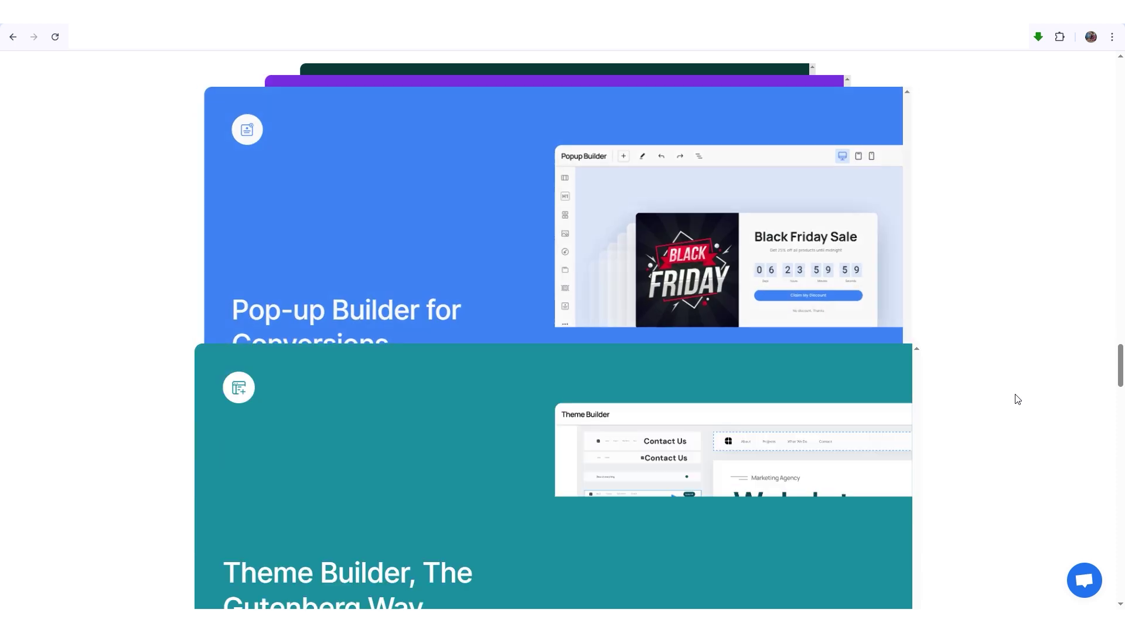
pyautogui.scroll(-15, 1018, 399)
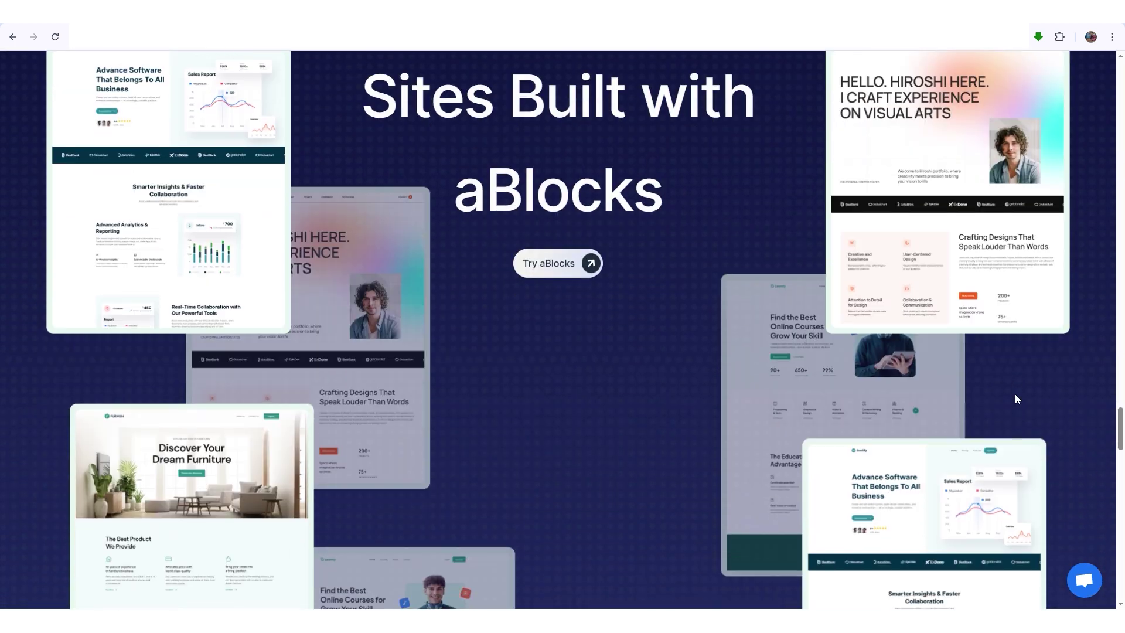
pyautogui.scroll(-12, 1015, 394)
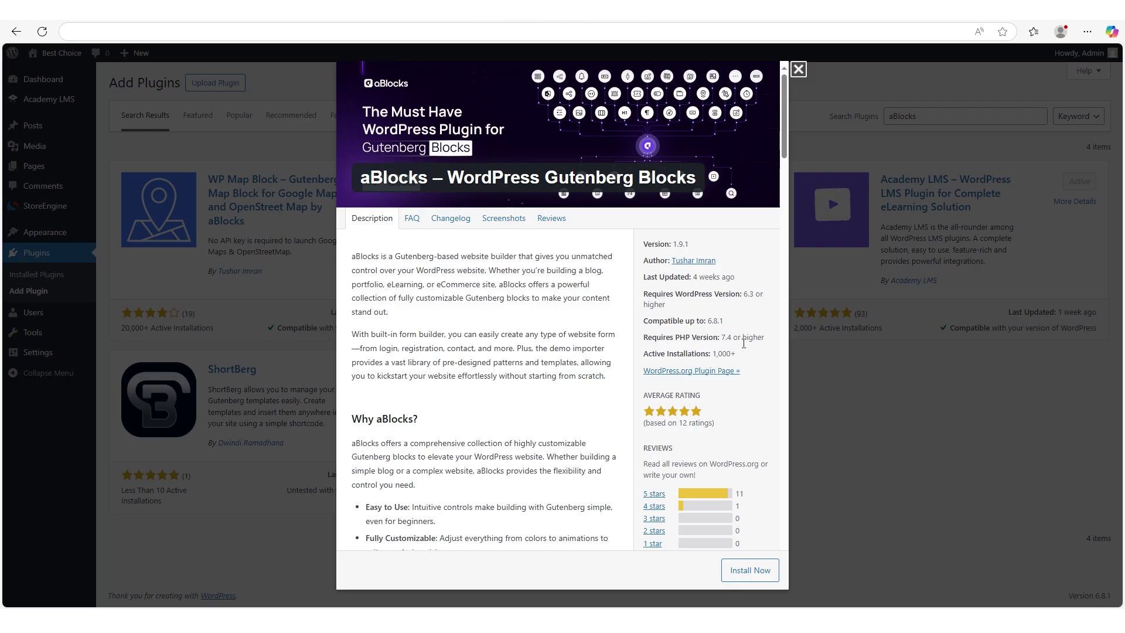
# - Install and activate the aBlocks – WordPress Gutenberg Blocks plugin
pyautogui.click(744, 574)
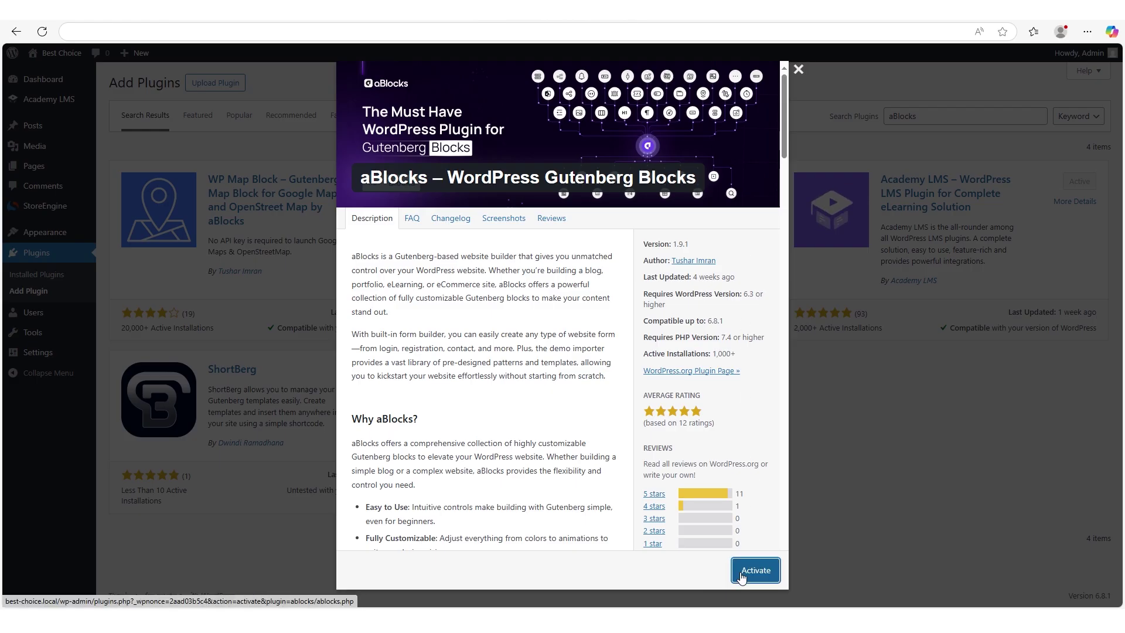
pyautogui.click(755, 571)
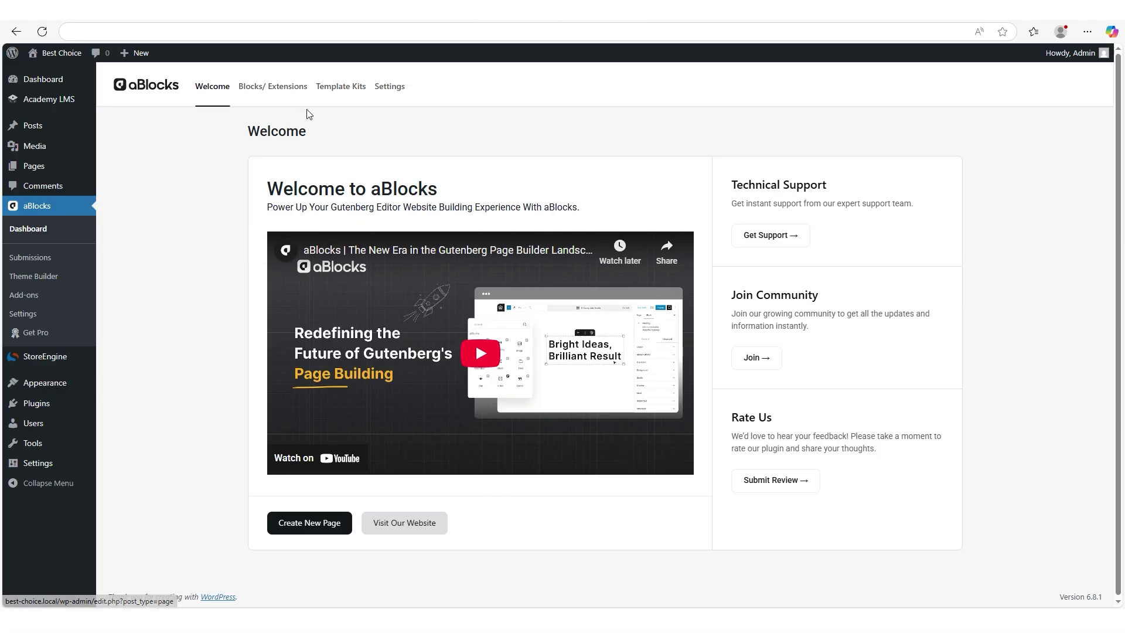
# - Search the aBlocks template kits for "Portfolio"
pyautogui.click(353, 89)
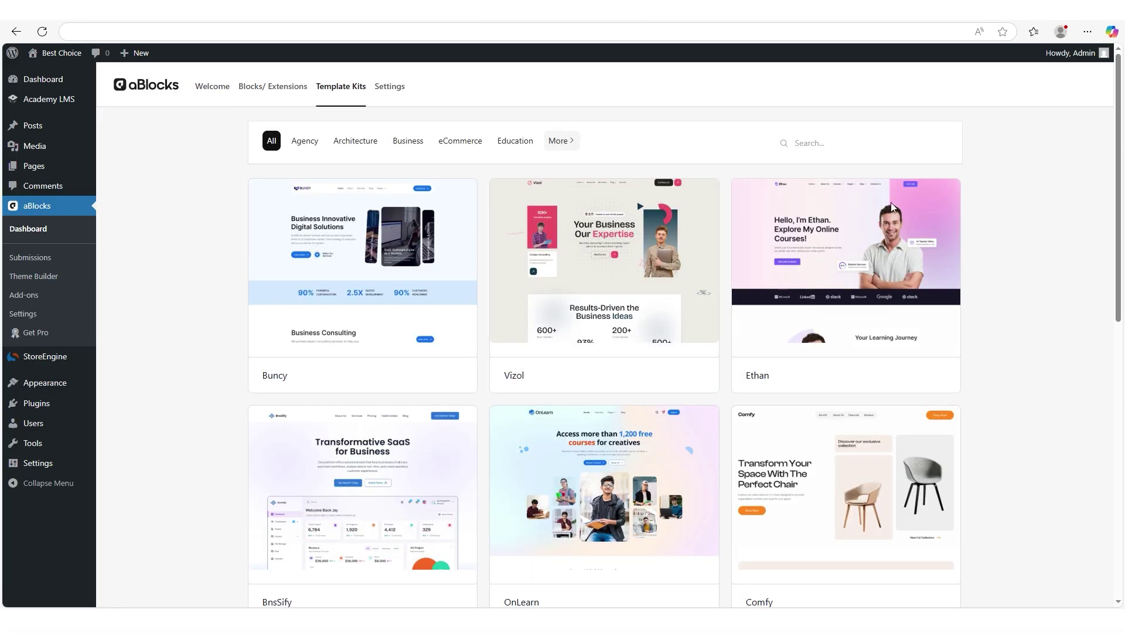
pyautogui.moveTo(1121, 222)
pyautogui.mouseDown()
pyautogui.moveTo(1124, 468)
pyautogui.moveTo(1121, 213)
pyautogui.mouseUp()
pyautogui.click(801, 144)
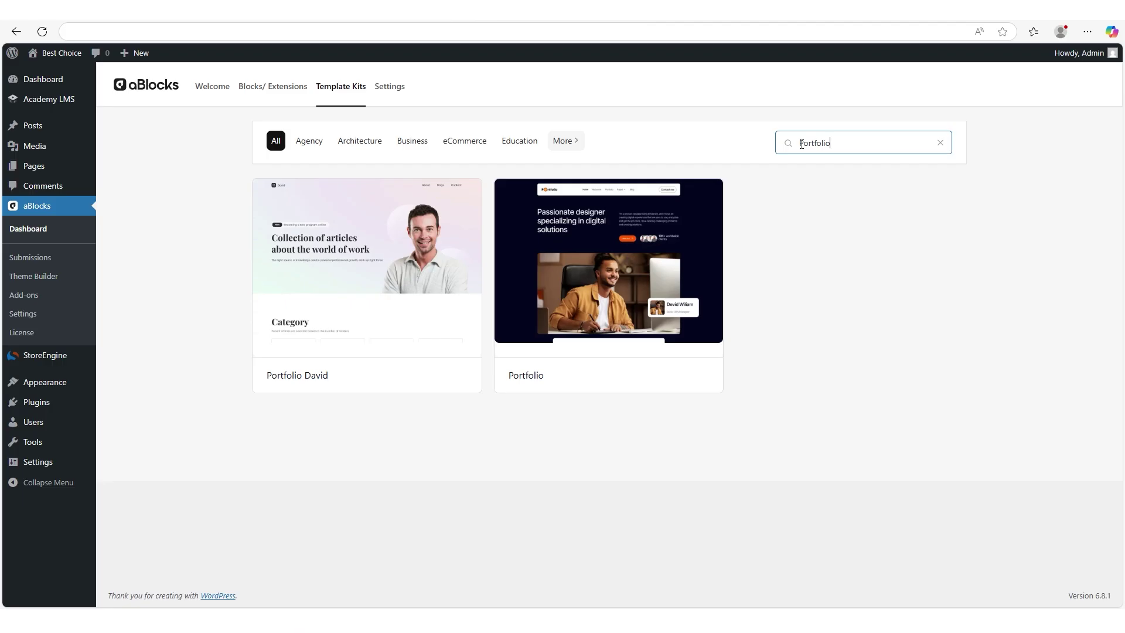
# - Open the live preview of the Portfolio template kit and look through its home page sections
pyautogui.moveTo(674, 245)
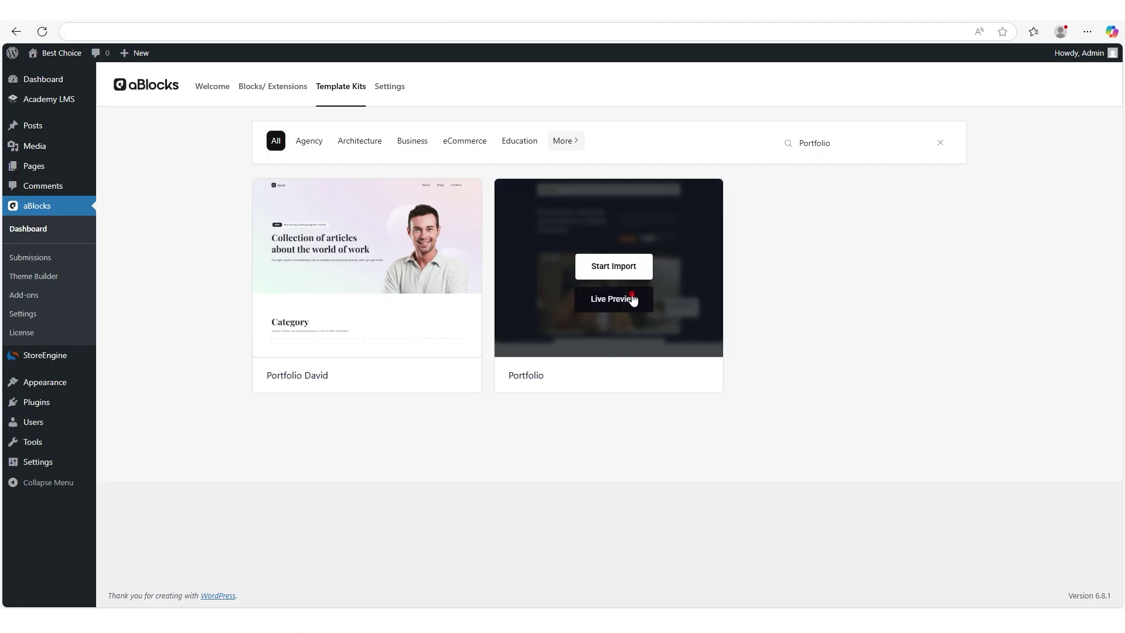
pyautogui.click(632, 299)
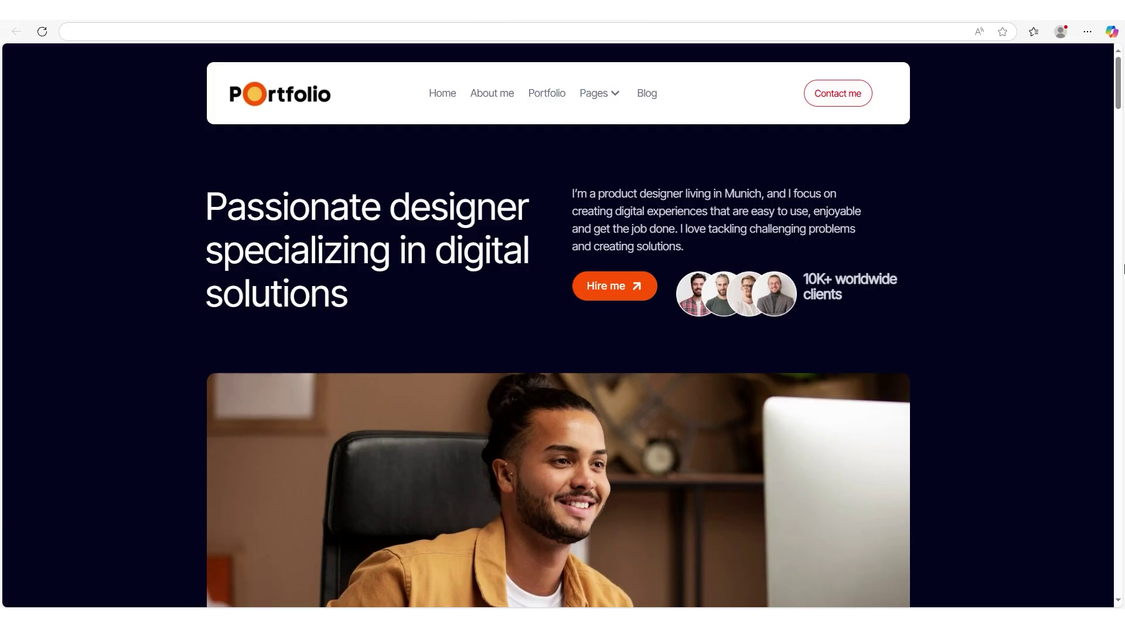
pyautogui.scroll(-15, 1123, 269)
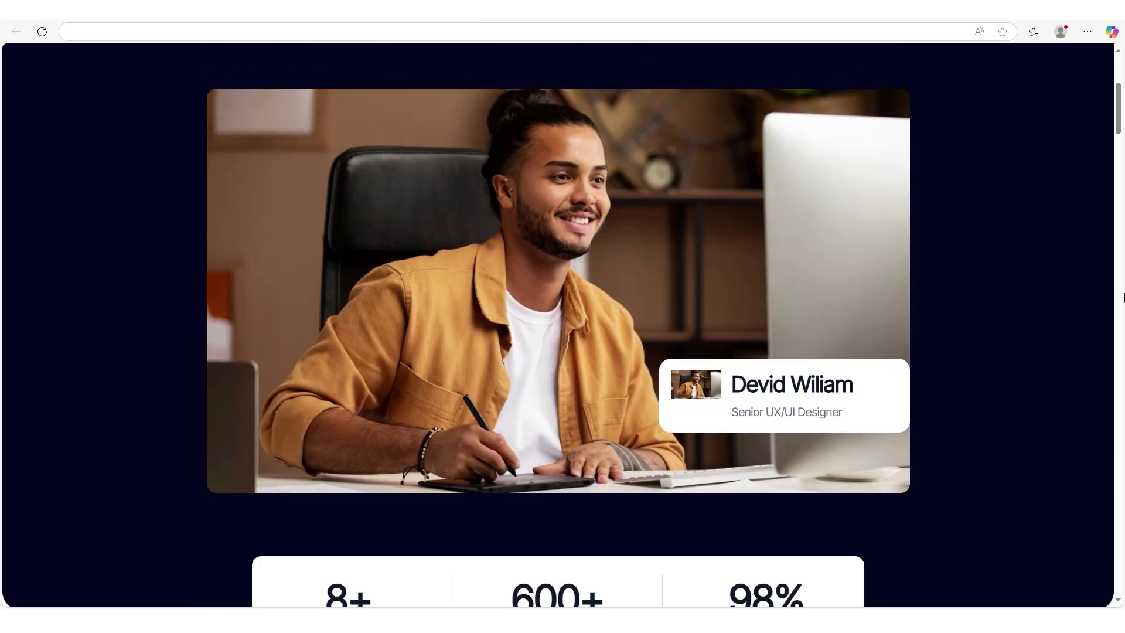
pyautogui.scroll(-20, 1123, 300)
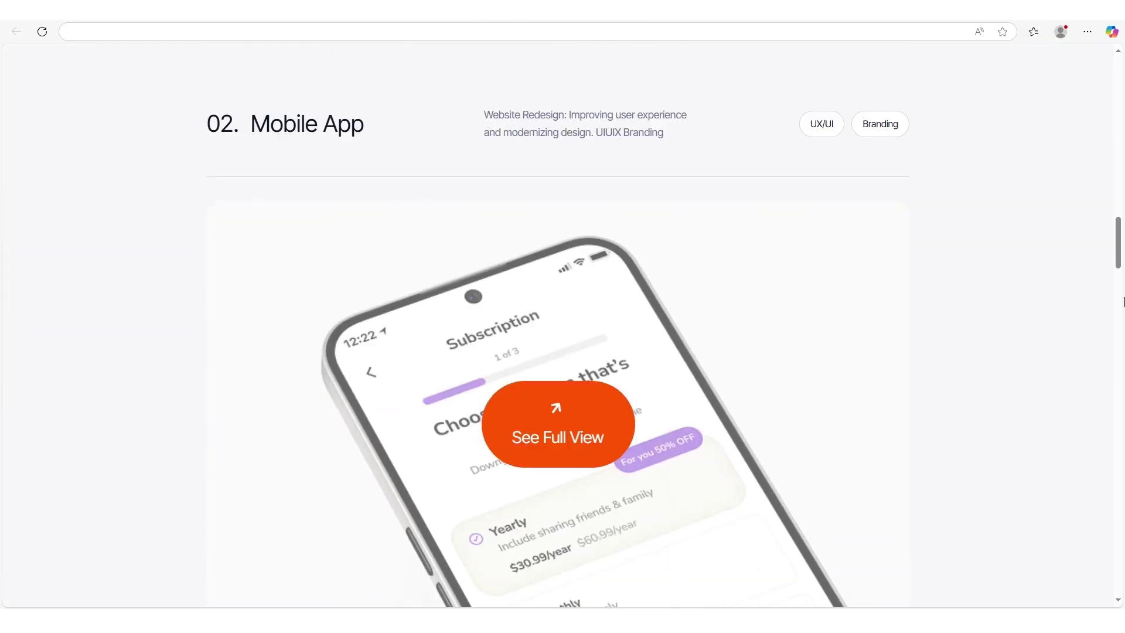
pyautogui.scroll(-20, 1123, 302)
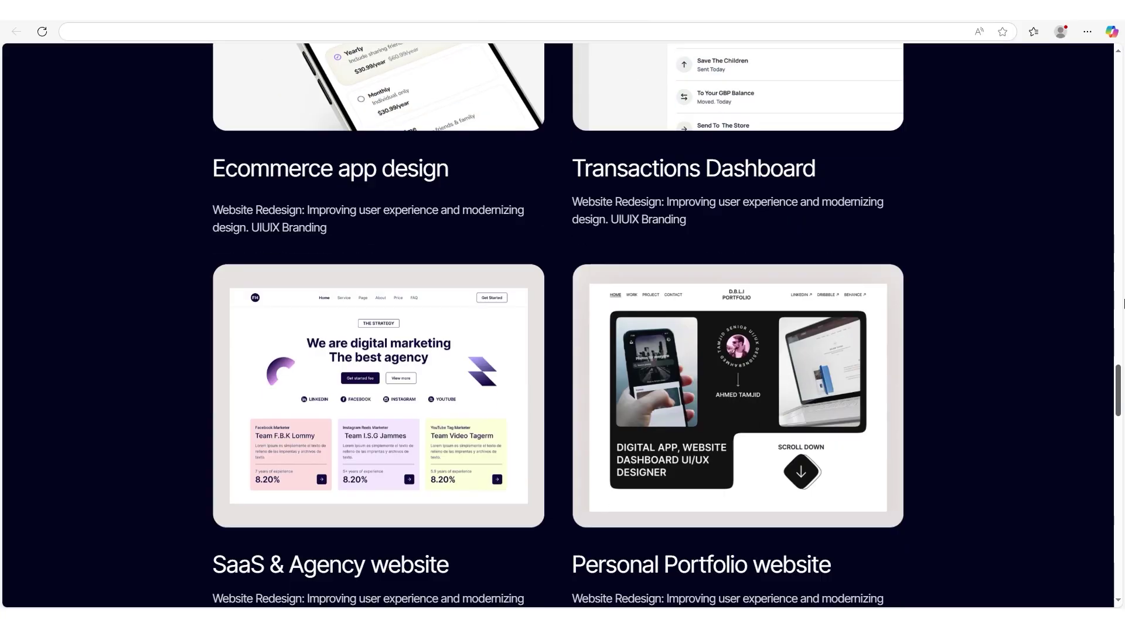
pyautogui.scroll(-10, 1123, 303)
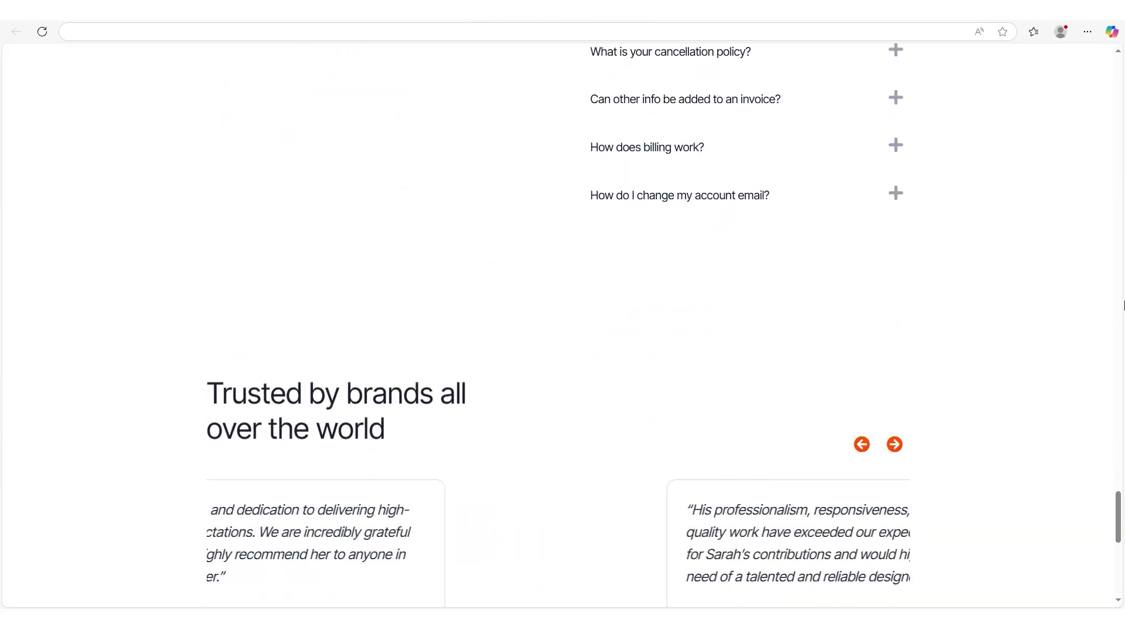
pyautogui.scroll(15, 1123, 305)
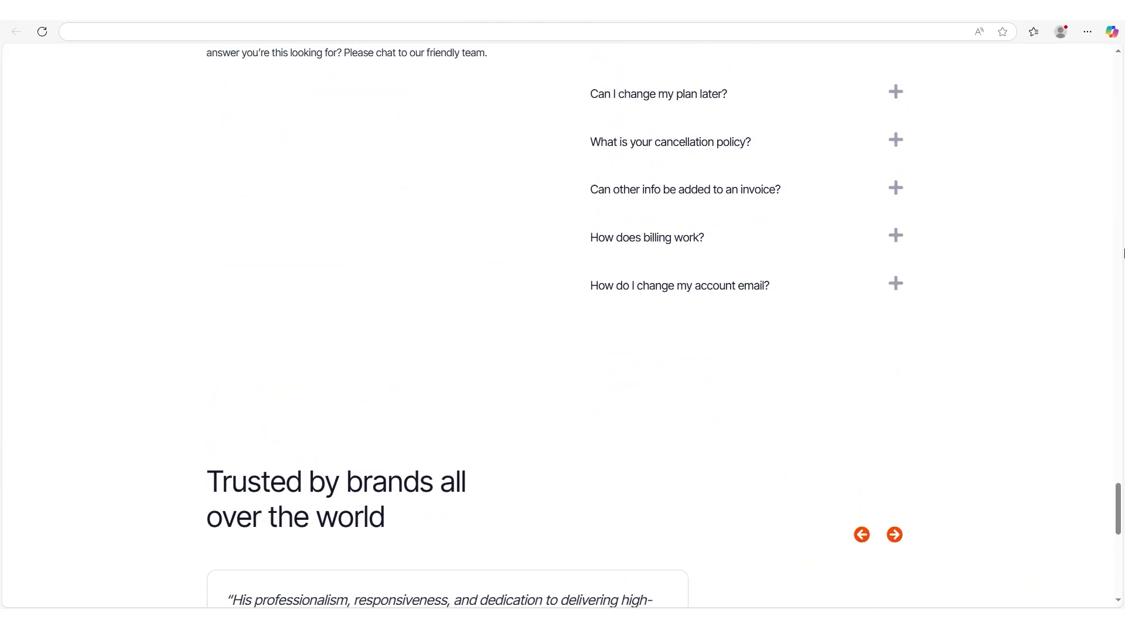
pyautogui.scroll(15, 1123, 239)
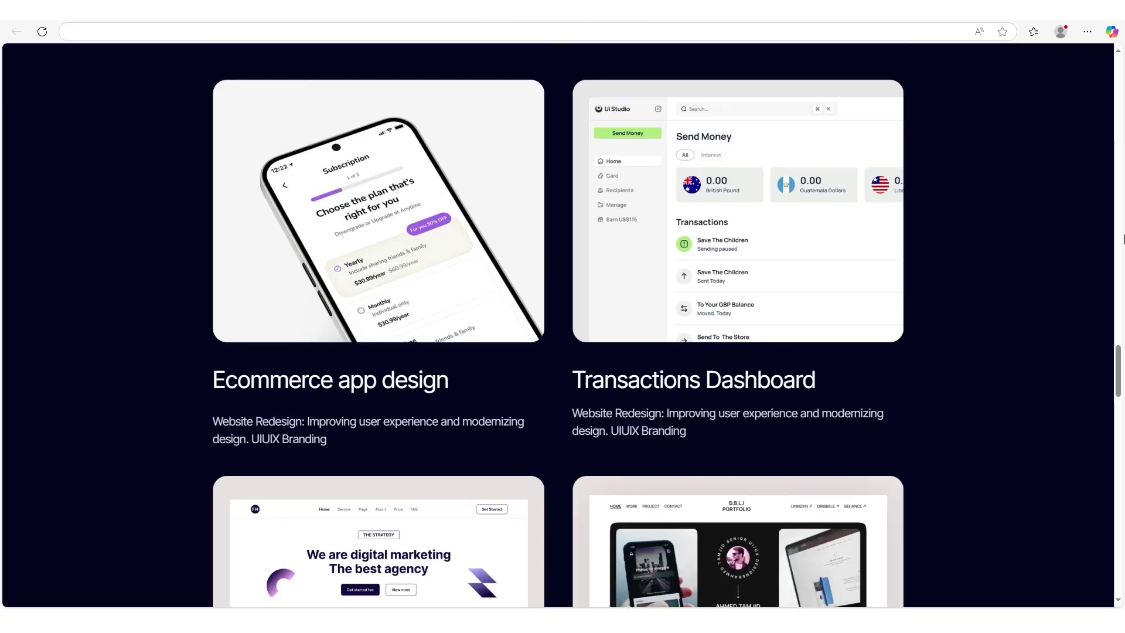
pyautogui.scroll(15, 1123, 239)
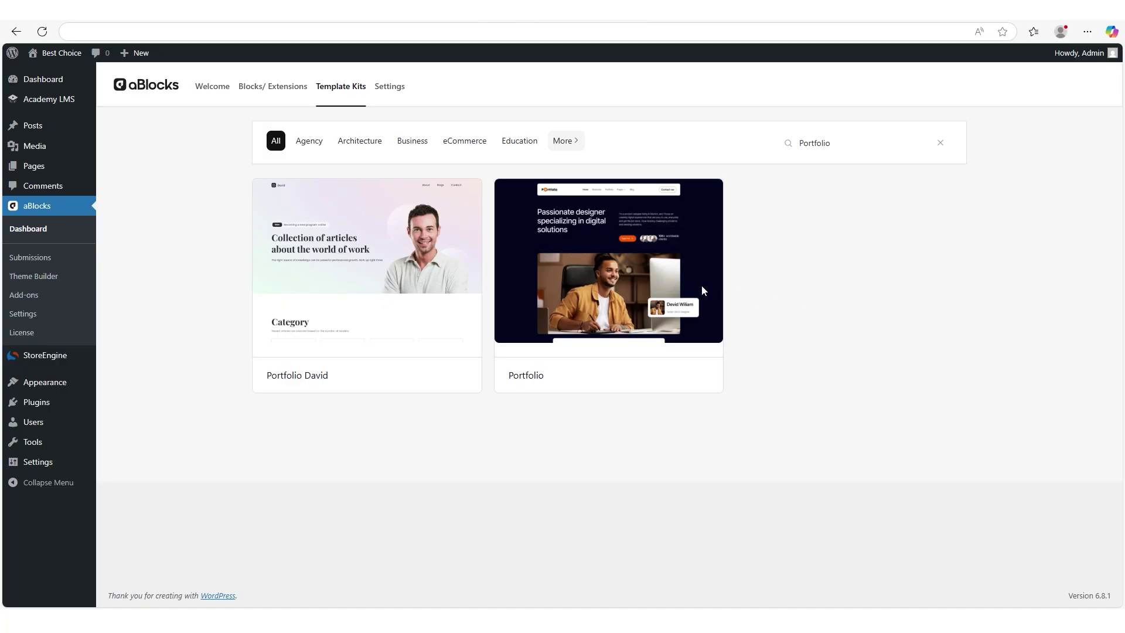
# - Import the Portfolio template kit with the Import with Image option left off
pyautogui.moveTo(610, 293)
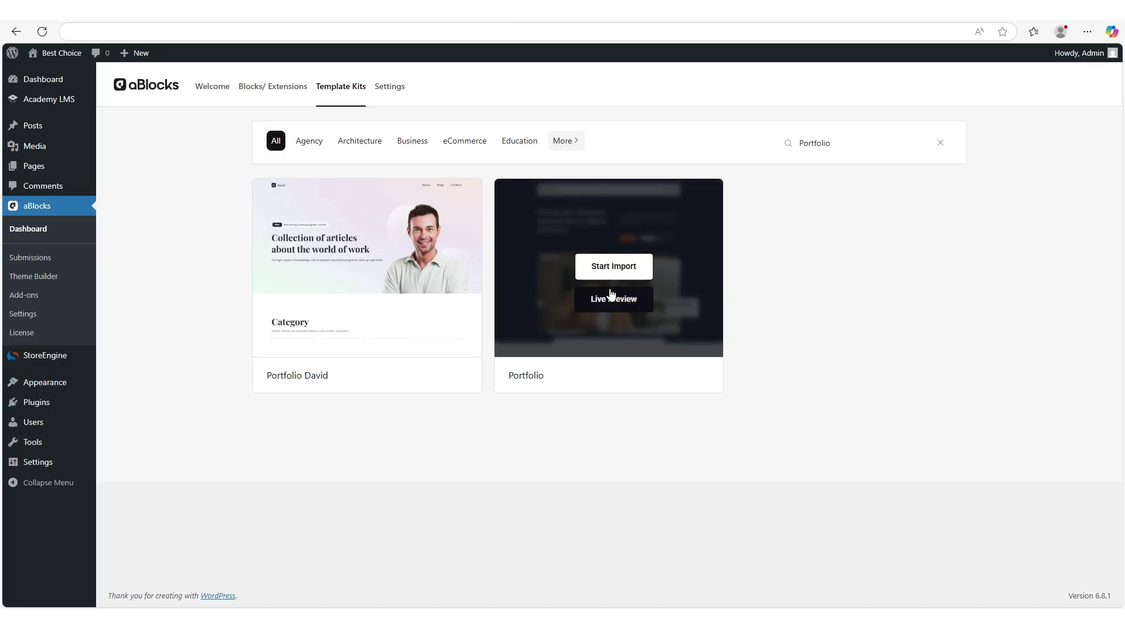
pyautogui.click(610, 266)
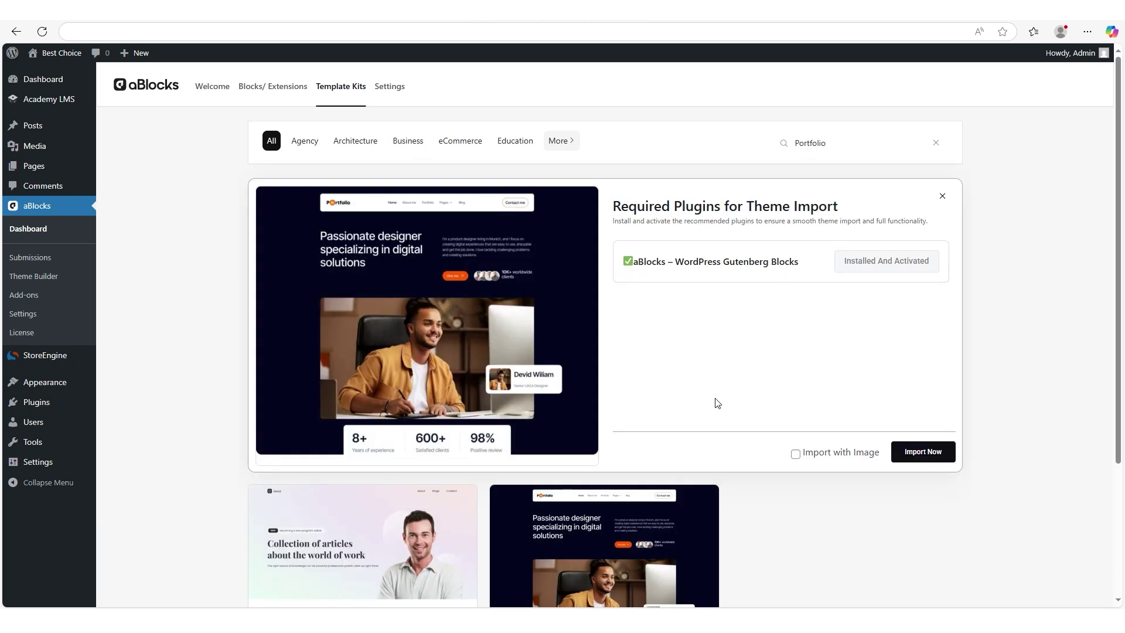
pyautogui.click(922, 454)
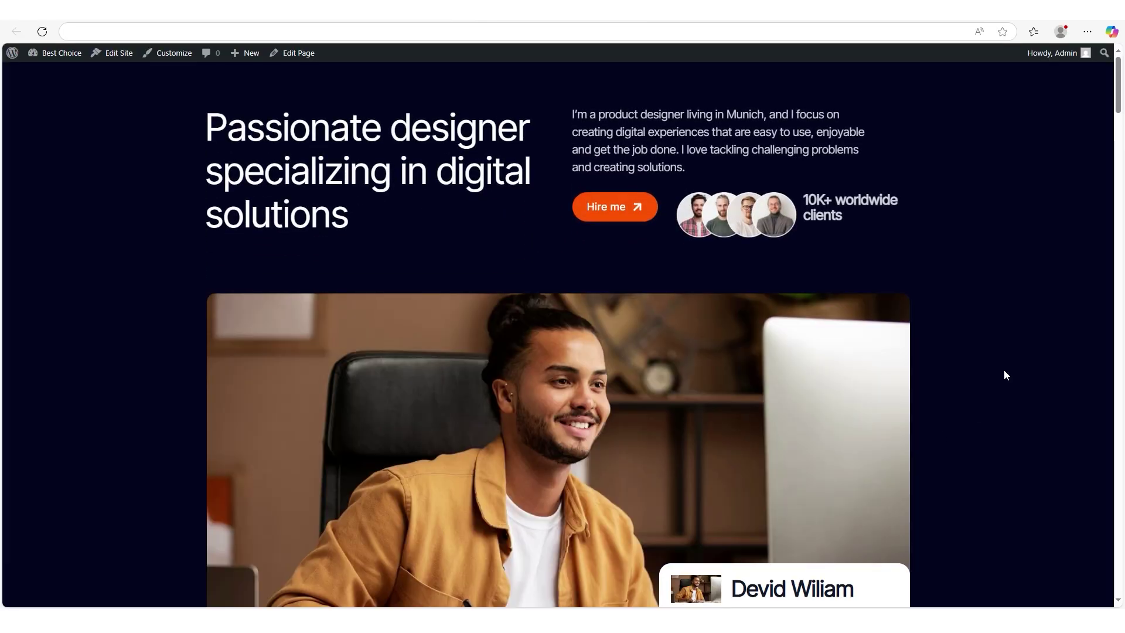
# - Review the sections of the imported portfolio home page on the live site
pyautogui.scroll(-15, 1123, 243)
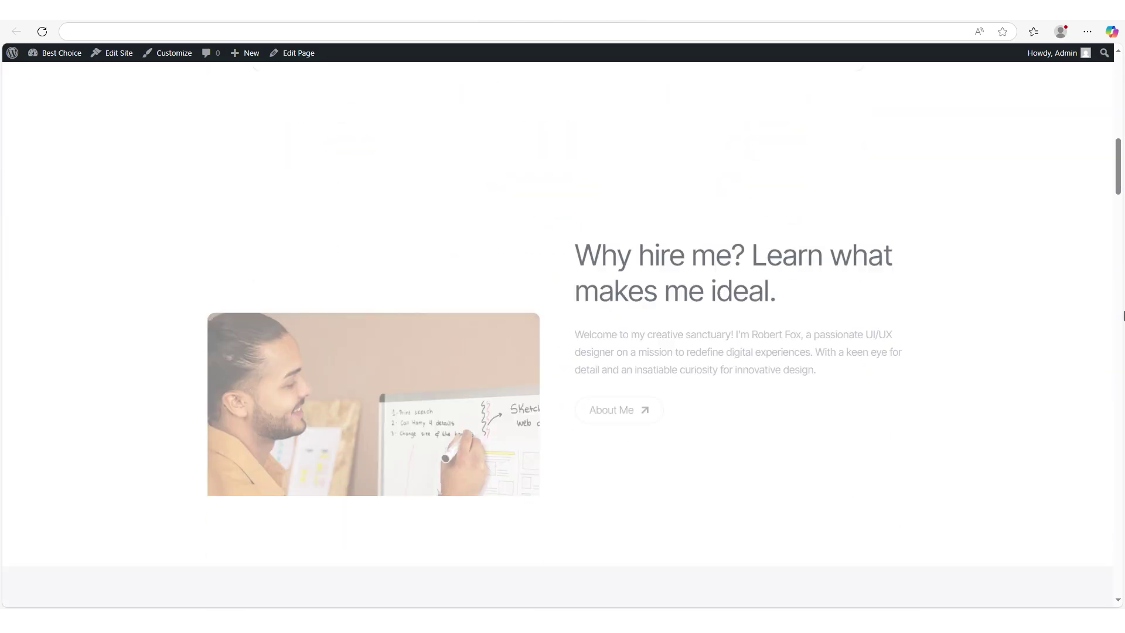
pyautogui.scroll(-20, 1124, 317)
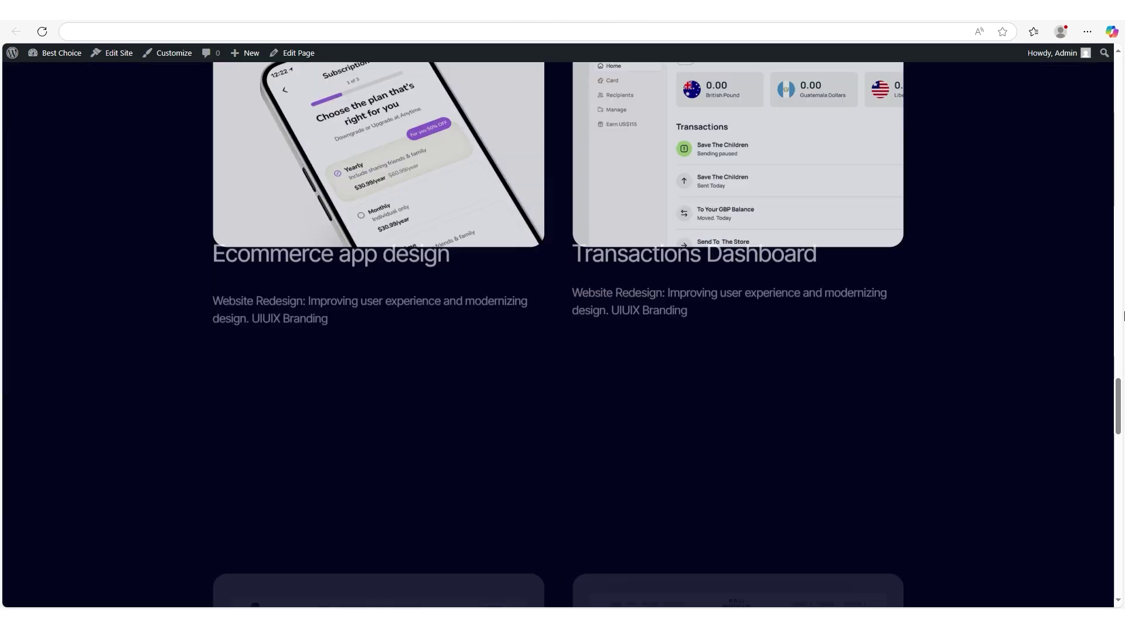
pyautogui.scroll(-10, 1124, 317)
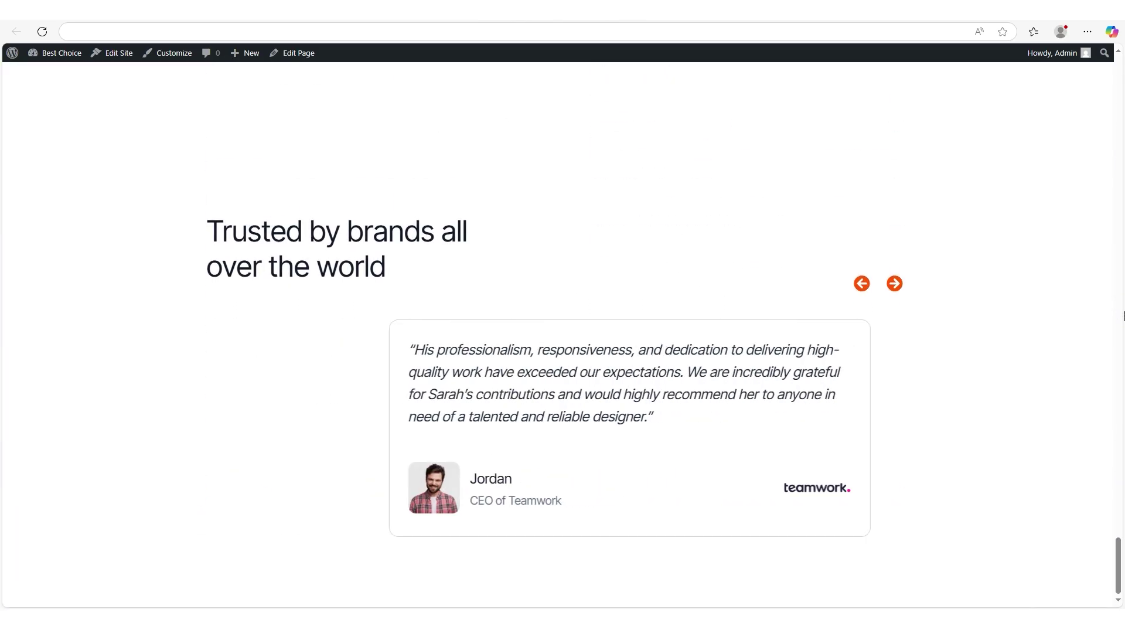
pyautogui.scroll(15, 1123, 316)
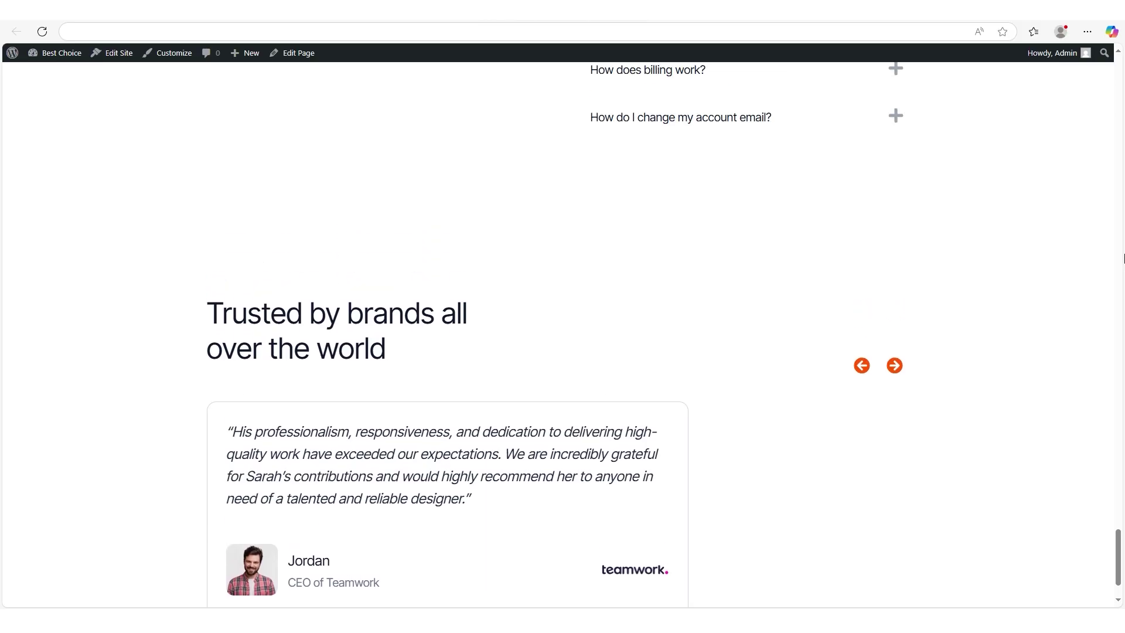
# - Open the imported Portfolio Home page for editing from the live site
pyautogui.scroll(15, 1123, 238)
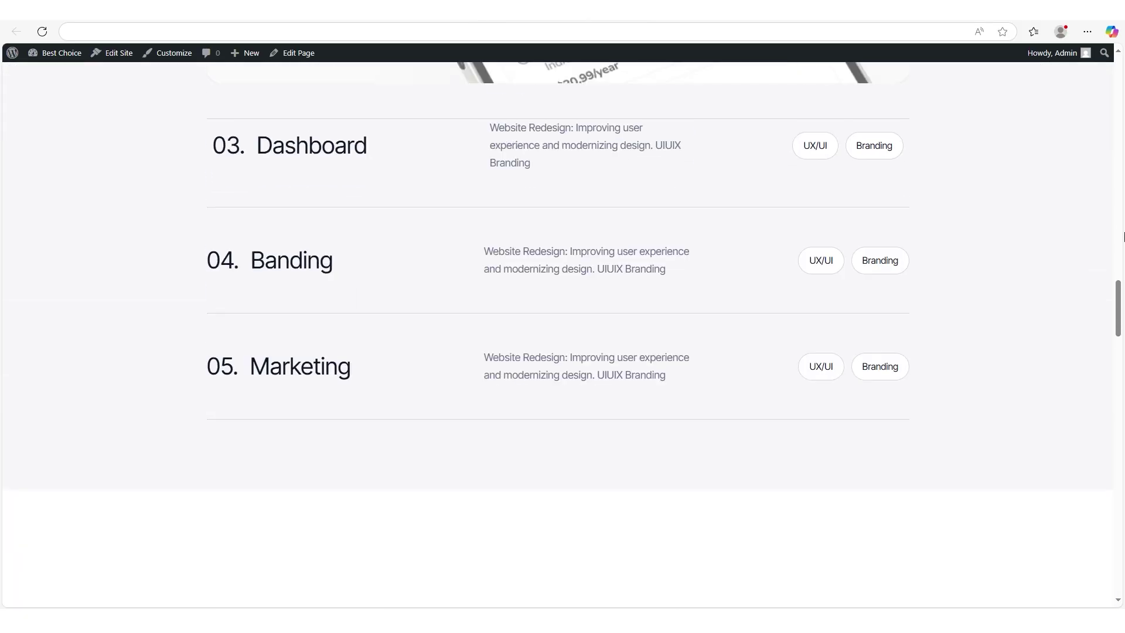
pyautogui.scroll(15, 1123, 240)
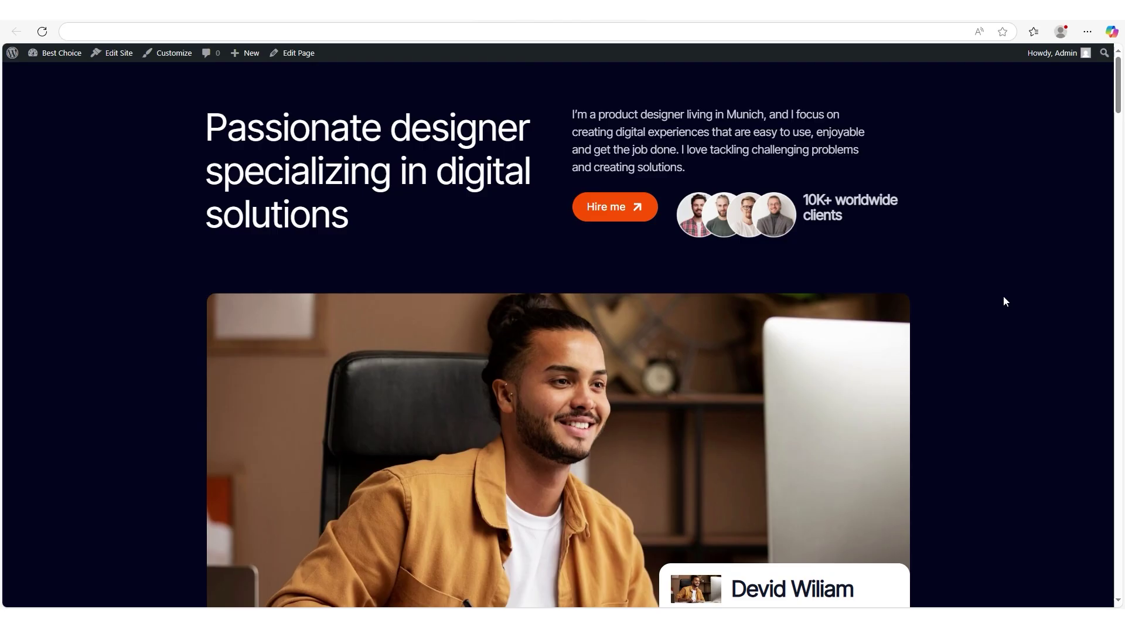
pyautogui.click(299, 55)
# - Look through the aBlocks blocks available in the block library and close it
pyautogui.click(62, 63)
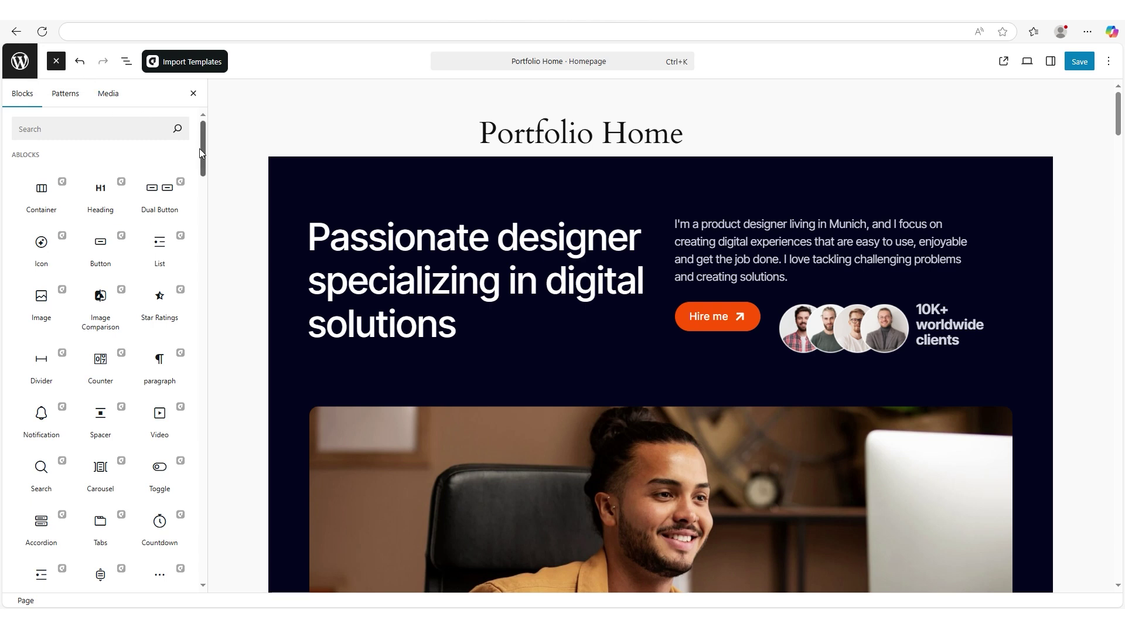
pyautogui.moveTo(204, 158); pyautogui.dragTo(198, 221)
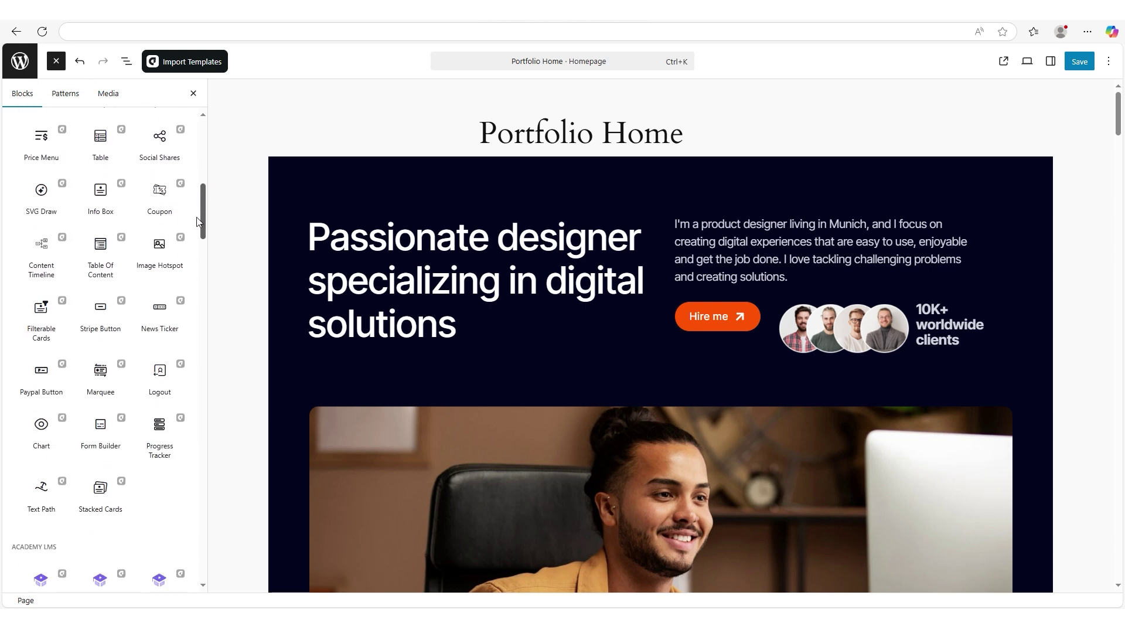
pyautogui.moveTo(198, 221); pyautogui.dragTo(222, 155)
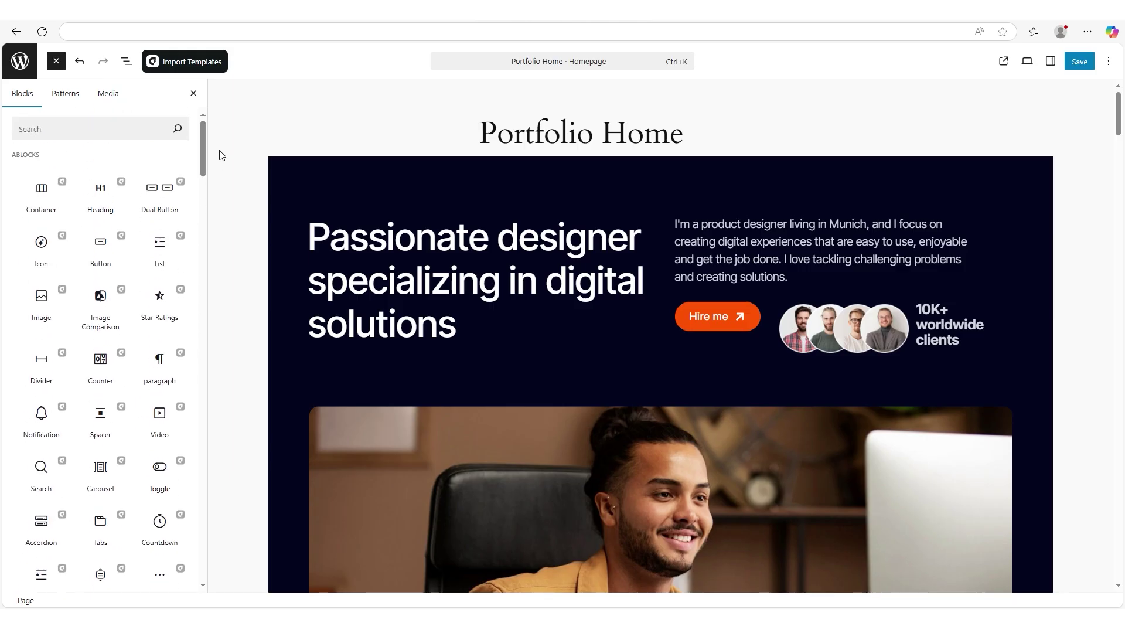
pyautogui.click(55, 60)
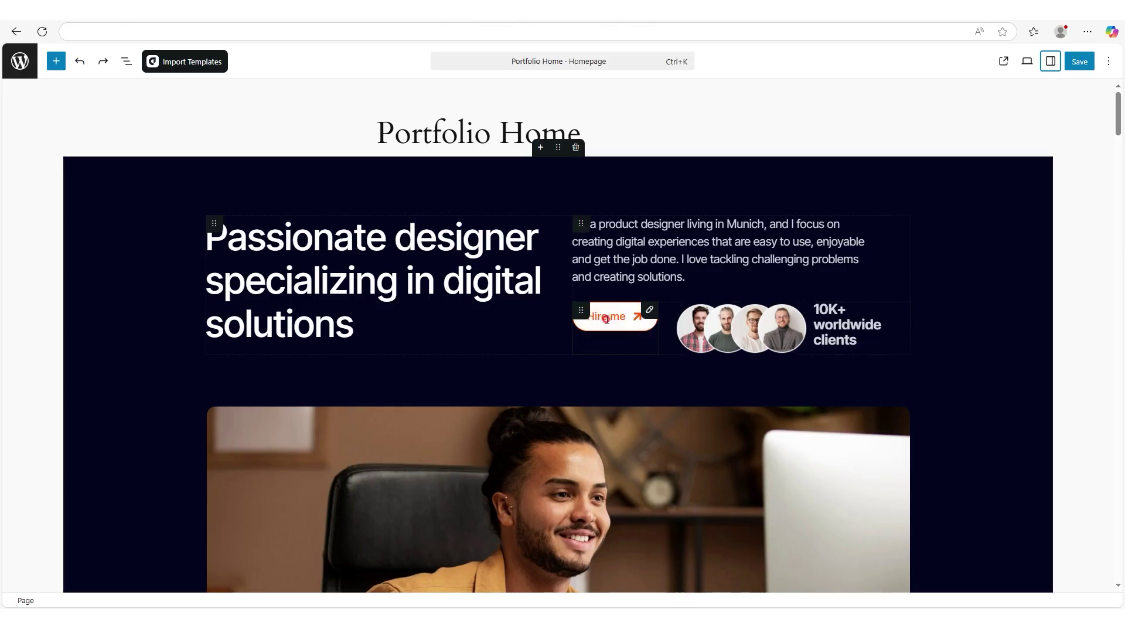
# - Set the background color of the hero section's "Hire me" button to dark red #950000
pyautogui.click(607, 318)
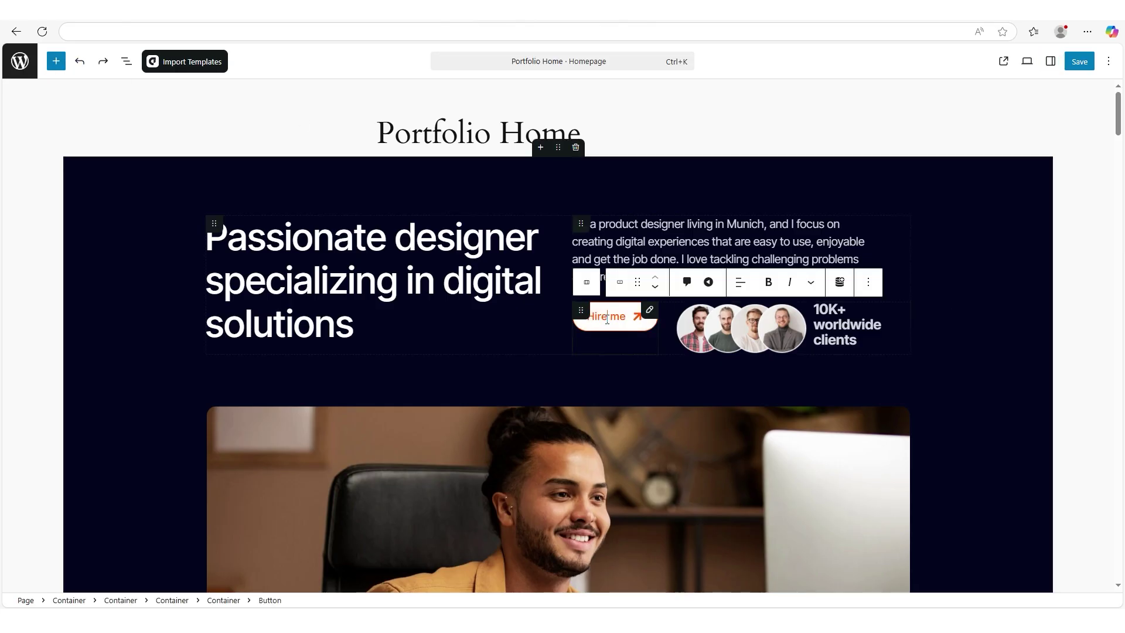
pyautogui.click(1050, 61)
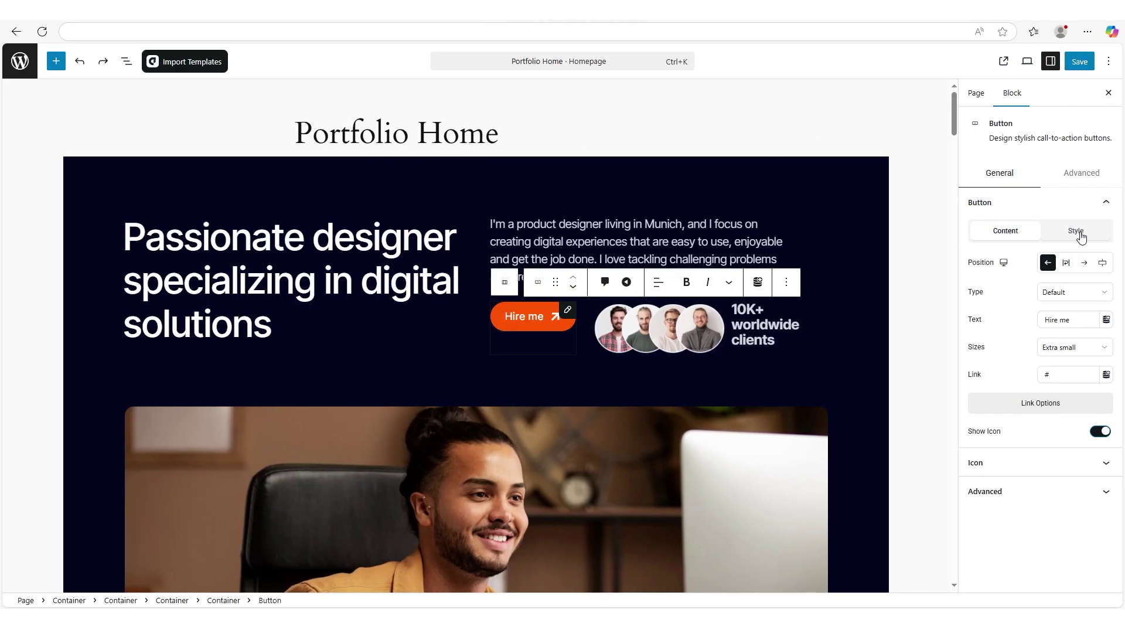
pyautogui.click(1077, 232)
pyautogui.doubleClick(970, 405)
pyautogui.click(1036, 400)
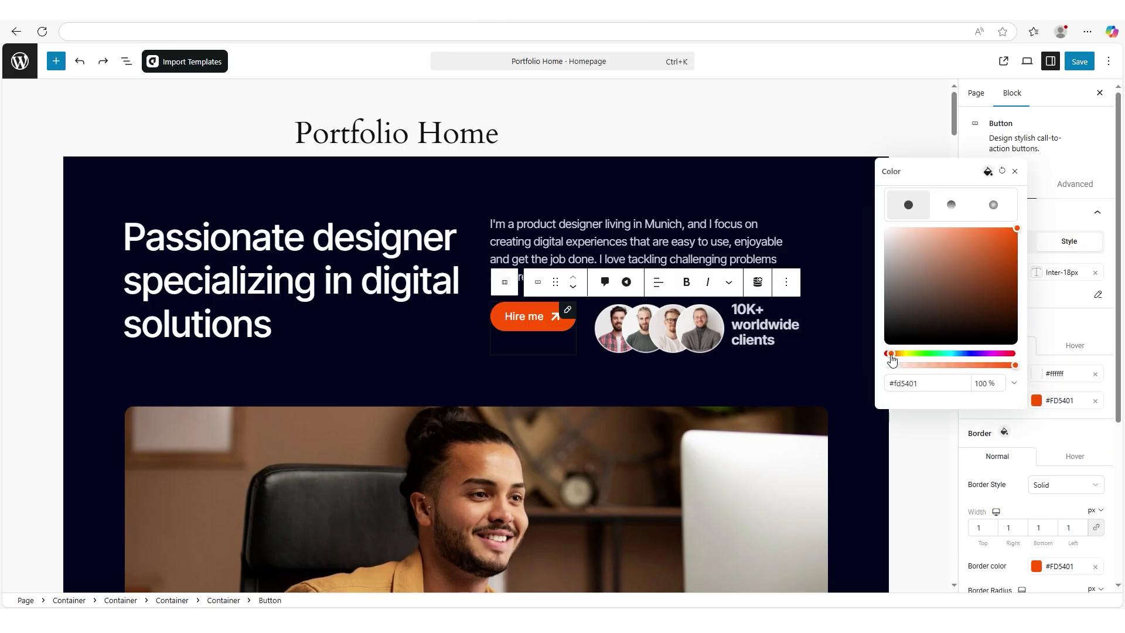
pyautogui.moveTo(892, 356); pyautogui.dragTo(877, 362)
pyautogui.moveTo(1003, 252); pyautogui.dragTo(1027, 278)
pyautogui.click(1021, 175)
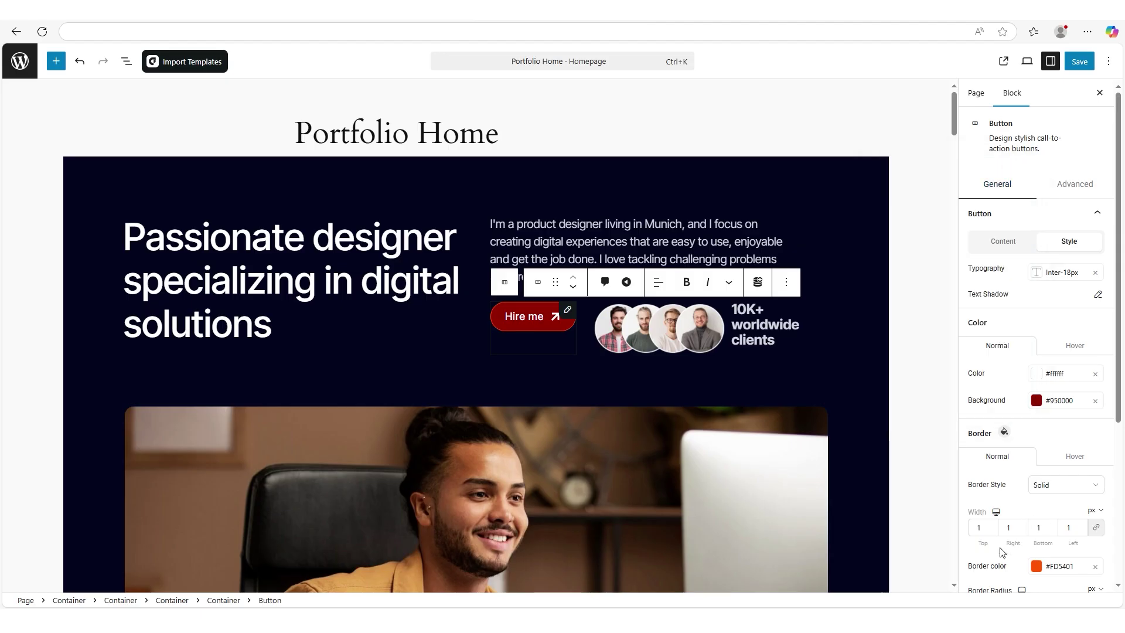
# - Set the "Hire me" button's border color to white #ffffff
pyautogui.click(1036, 566)
pyautogui.moveTo(937, 440); pyautogui.dragTo(875, 383)
pyautogui.click(1016, 371)
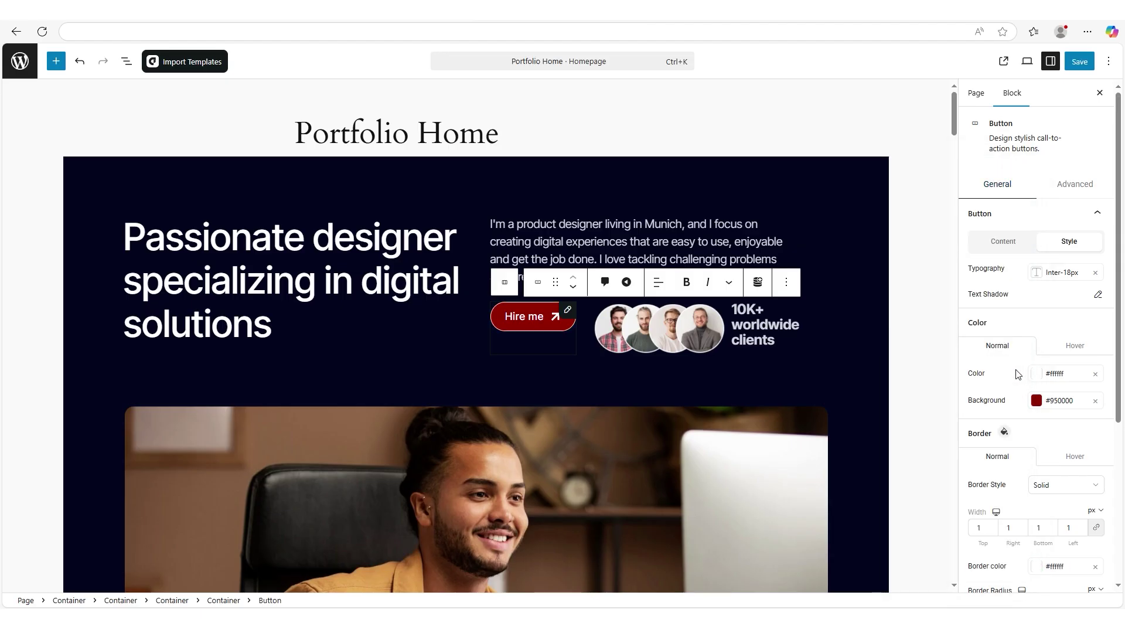
# - Set the background color of the "Trusted by brands all over the world" container to light grey #d2d7da
pyautogui.scroll(-20, 920, 350)
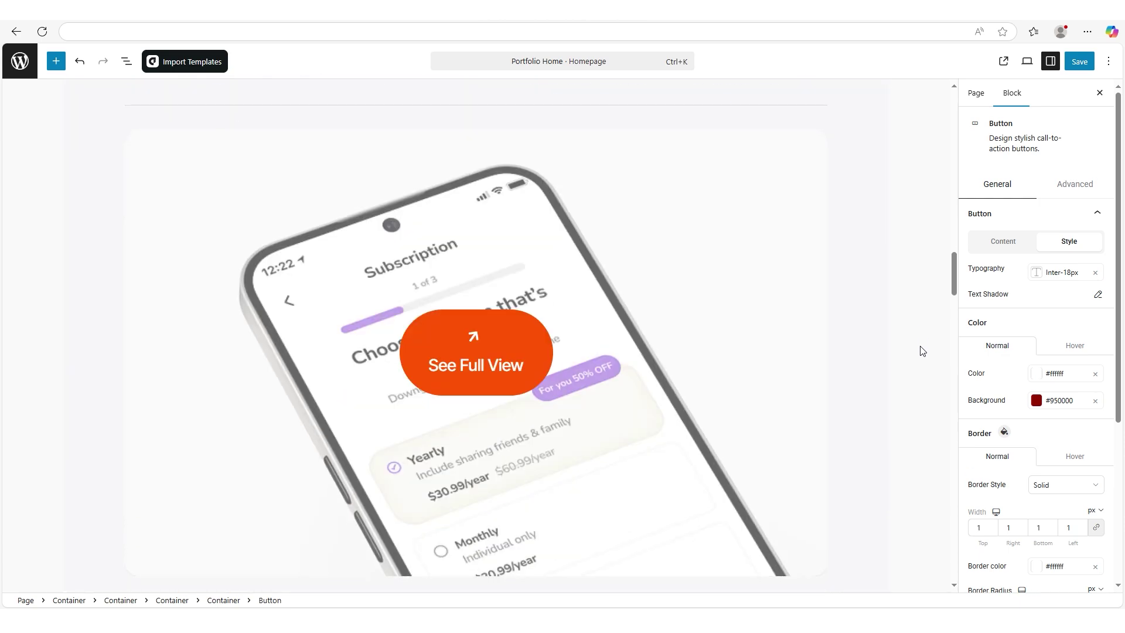
pyautogui.scroll(-20, 920, 350)
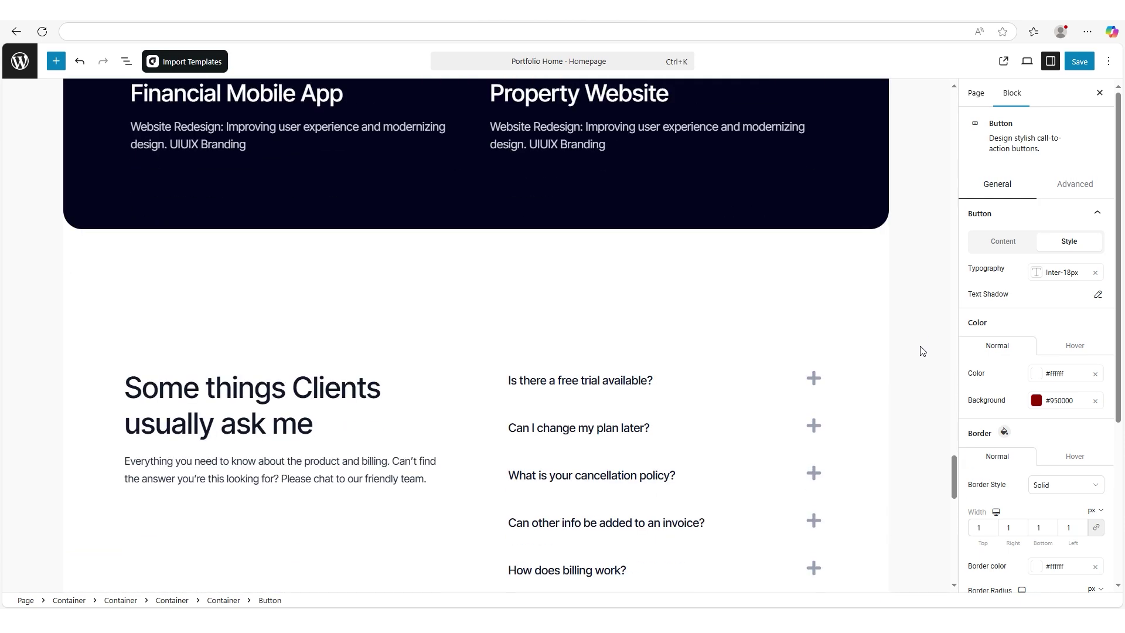
pyautogui.scroll(-8, 920, 350)
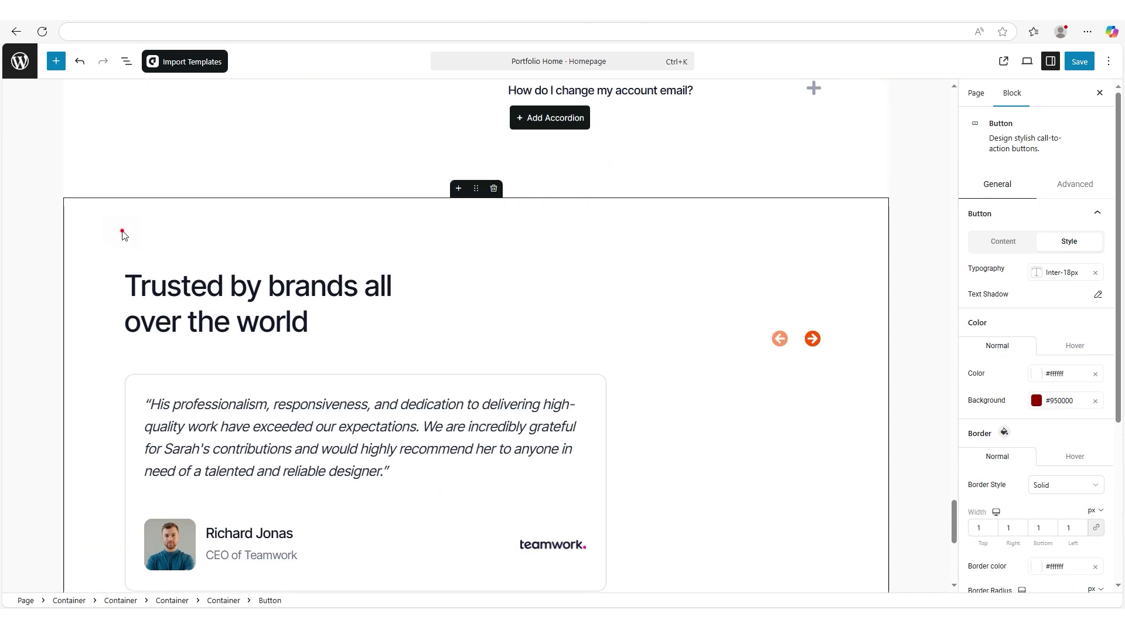
pyautogui.click(123, 235)
pyautogui.click(1061, 185)
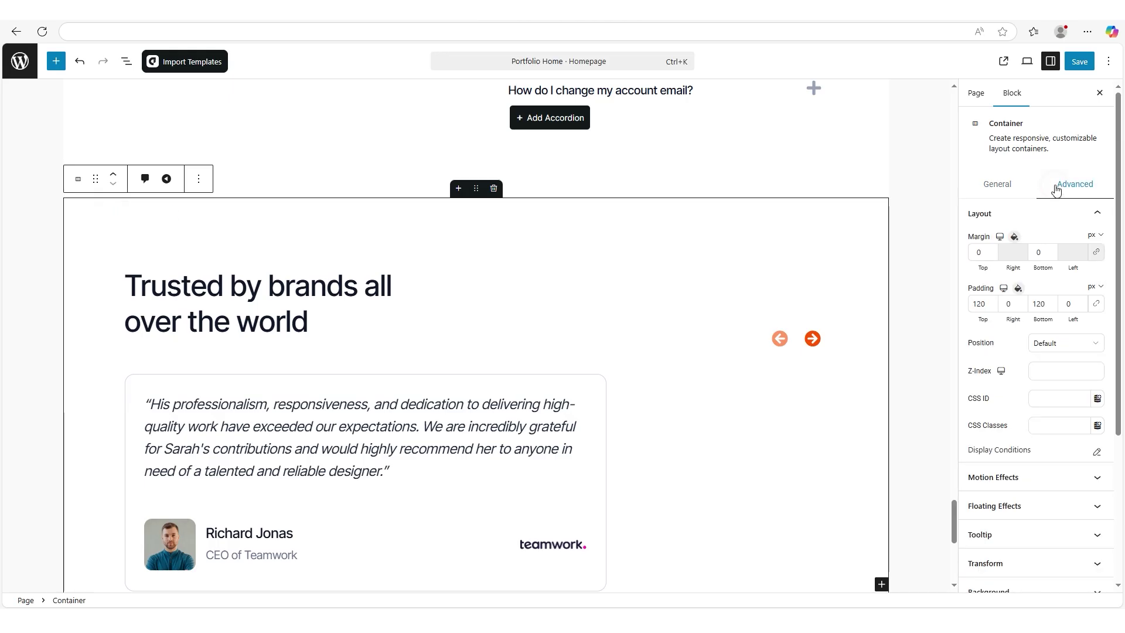
pyautogui.scroll(-3, 1026, 463)
pyautogui.click(990, 478)
pyautogui.scroll(-3, 990, 483)
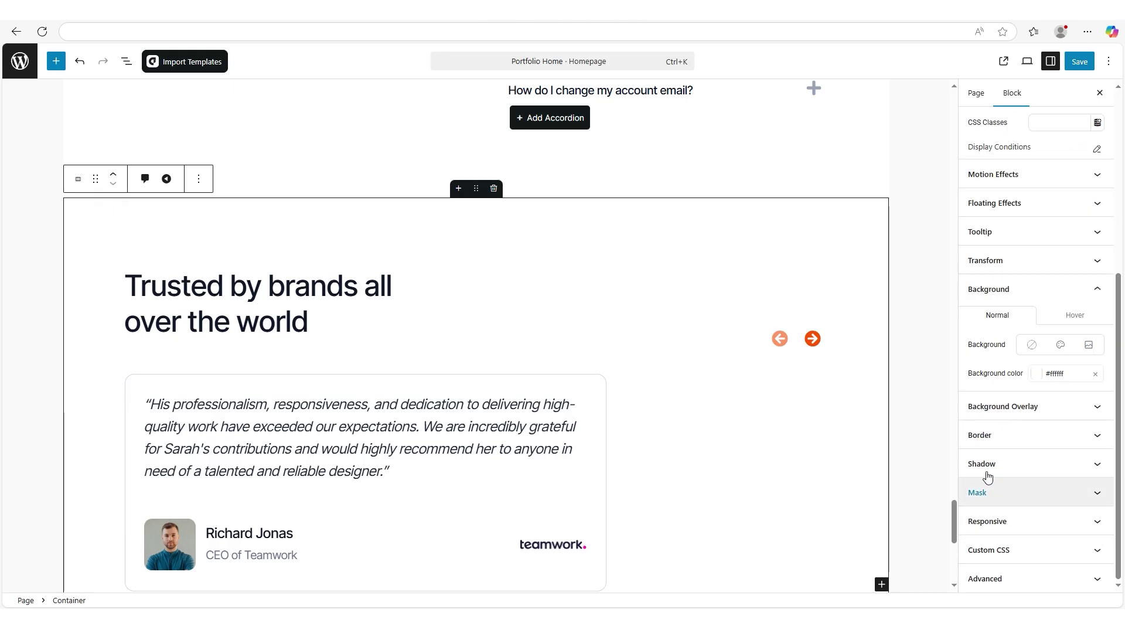
pyautogui.moveTo(968, 376); pyautogui.dragTo(1025, 375)
pyautogui.click(1035, 375)
pyautogui.moveTo(888, 204); pyautogui.dragTo(889, 218)
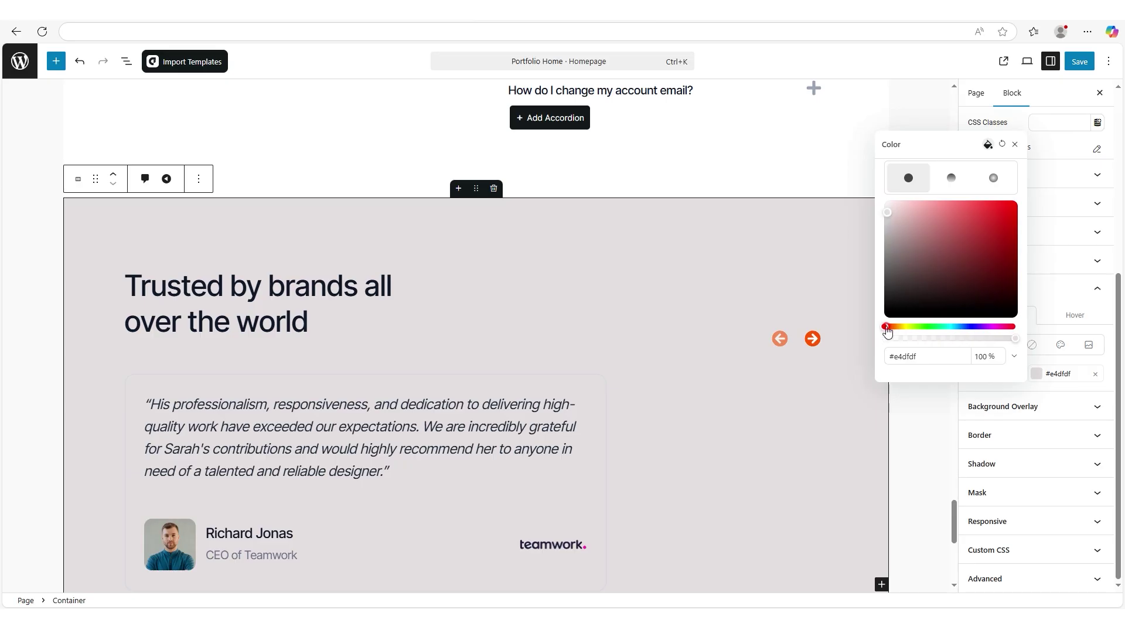
pyautogui.moveTo(888, 331); pyautogui.dragTo(960, 336)
pyautogui.moveTo(889, 217); pyautogui.dragTo(891, 221)
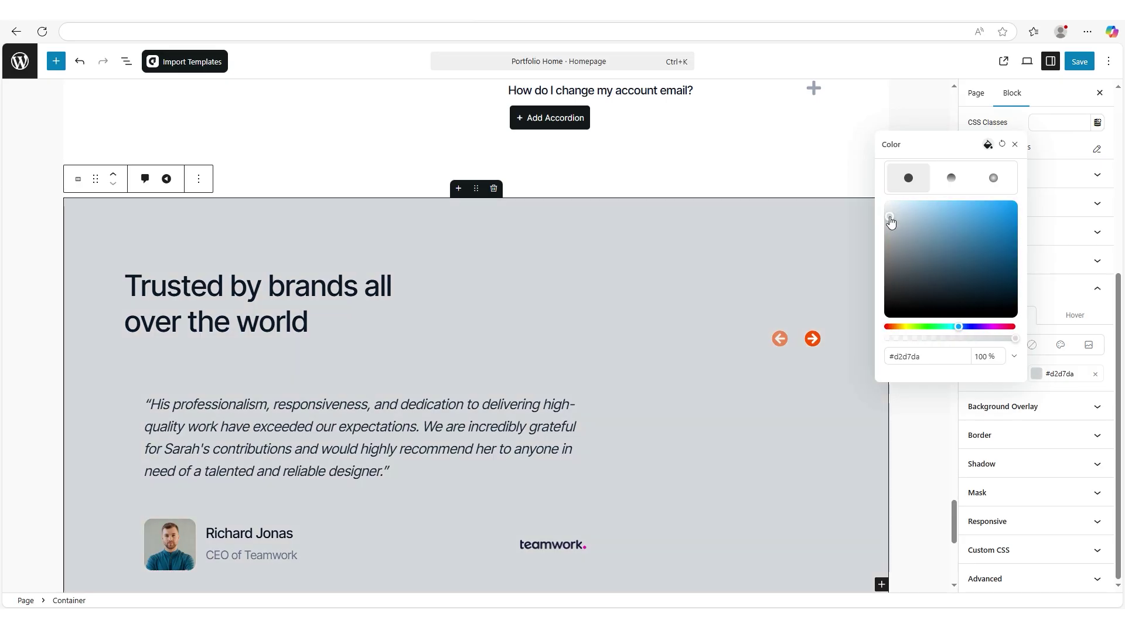
pyautogui.click(1012, 147)
# - Set the testimonial container's border radius to 20 px on all corners and close the block settings
pyautogui.scroll(-1, 928, 410)
pyautogui.click(985, 437)
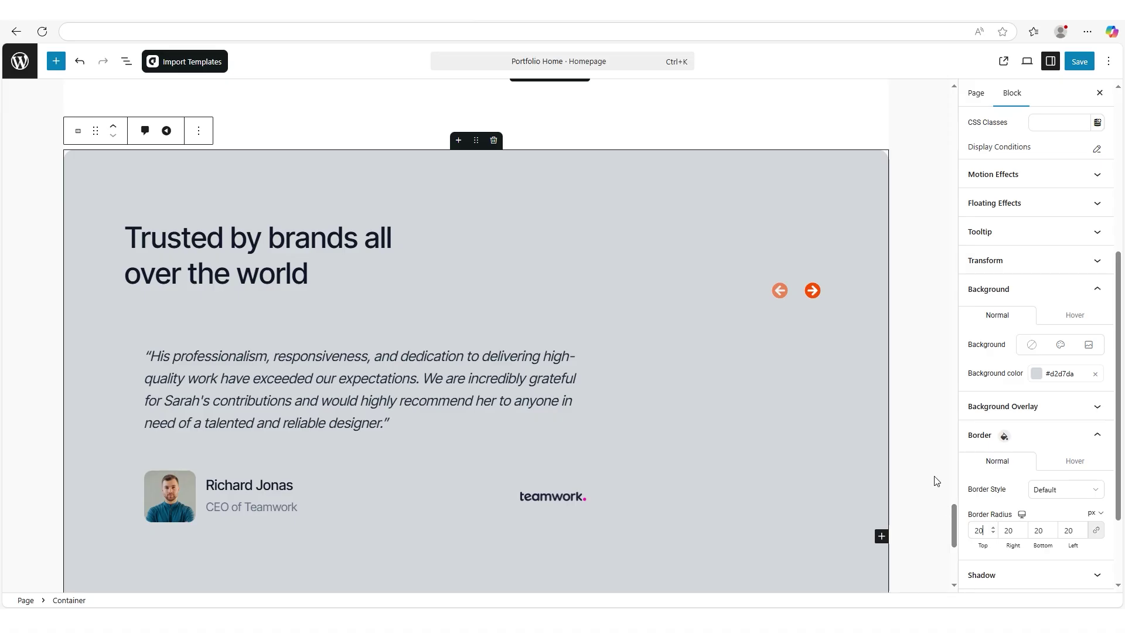
pyautogui.click(1049, 61)
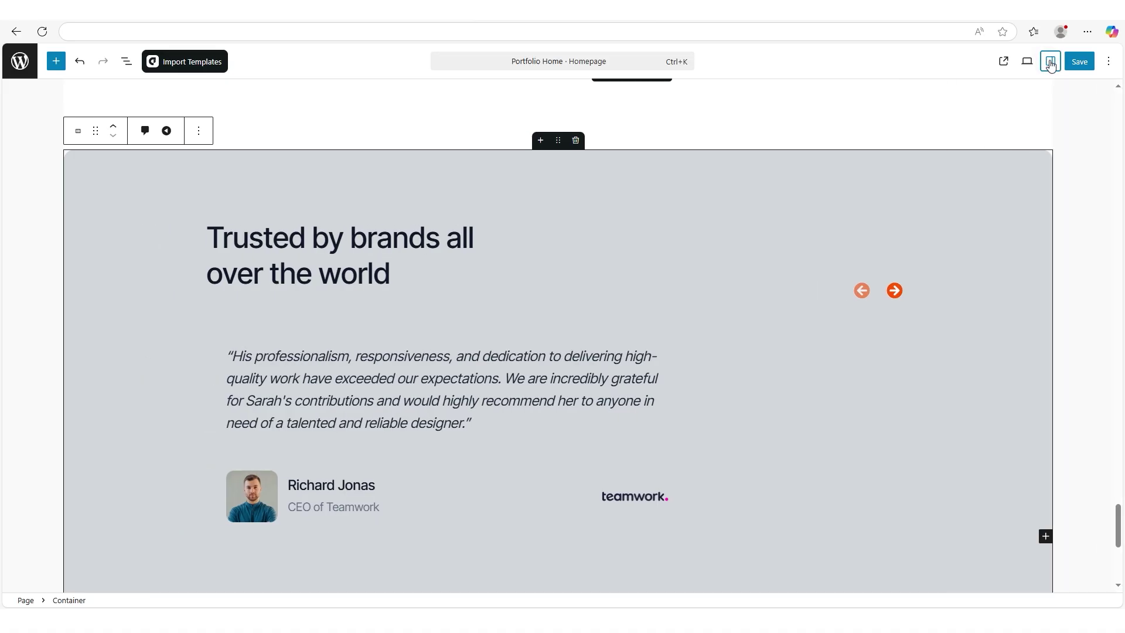
# - Save the edited Portfolio Home page and open it on the live site
pyautogui.scroll(20, 1122, 422)
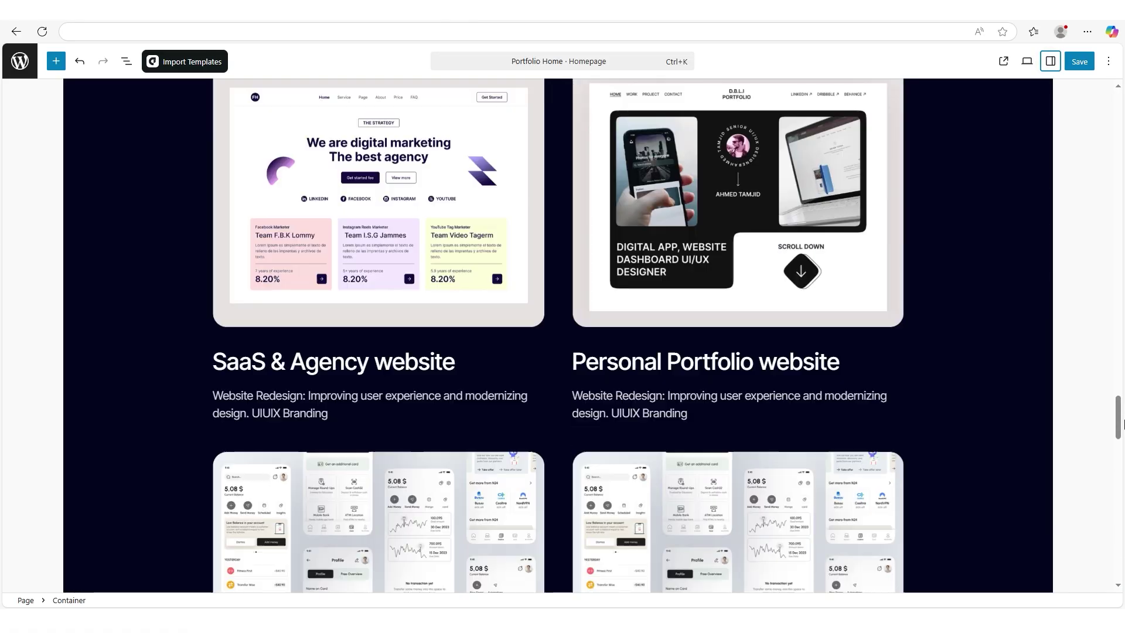
pyautogui.scroll(15, 1124, 419)
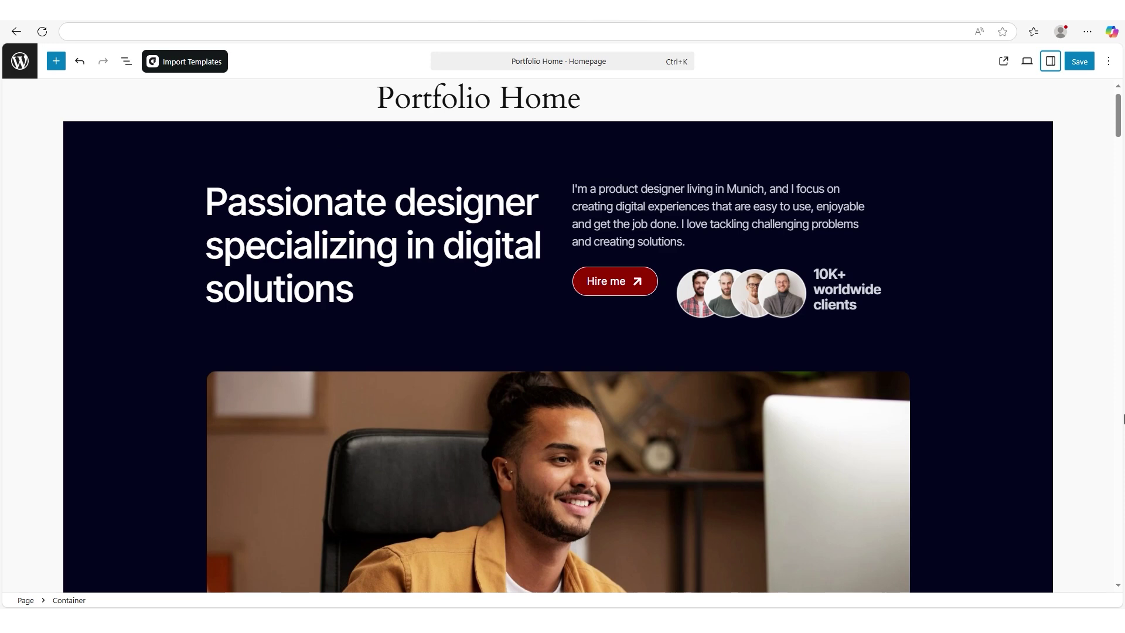
pyautogui.scroll(-2, 1123, 419)
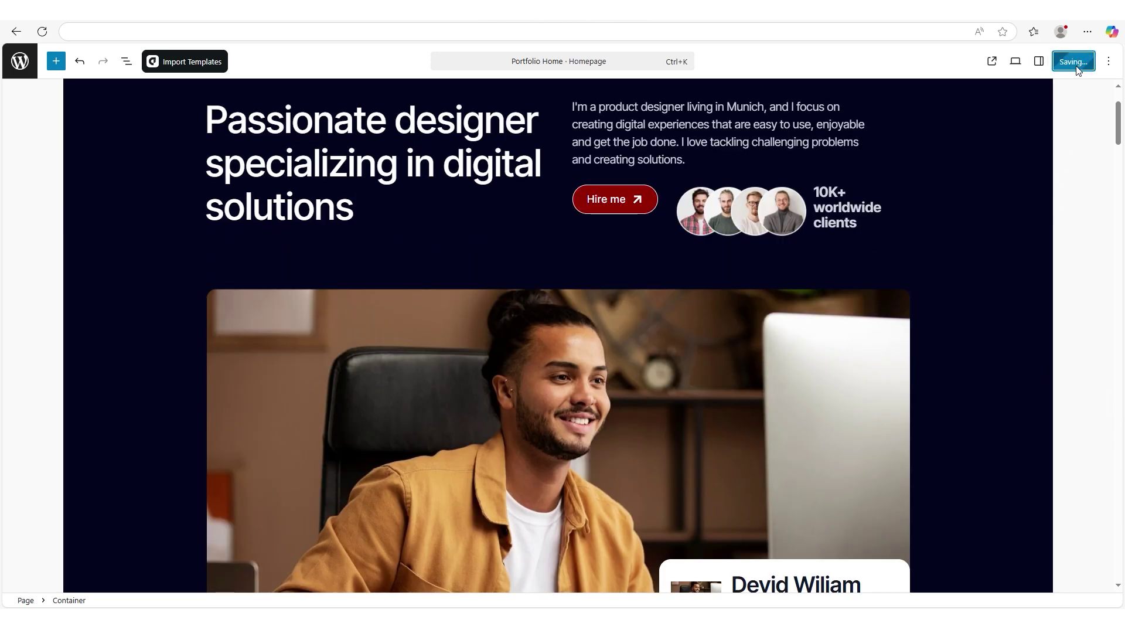
pyautogui.click(993, 62)
# - Review the updated portfolio page on the live site, including the restyled testimonial section
pyautogui.scroll(-15, 1049, 360)
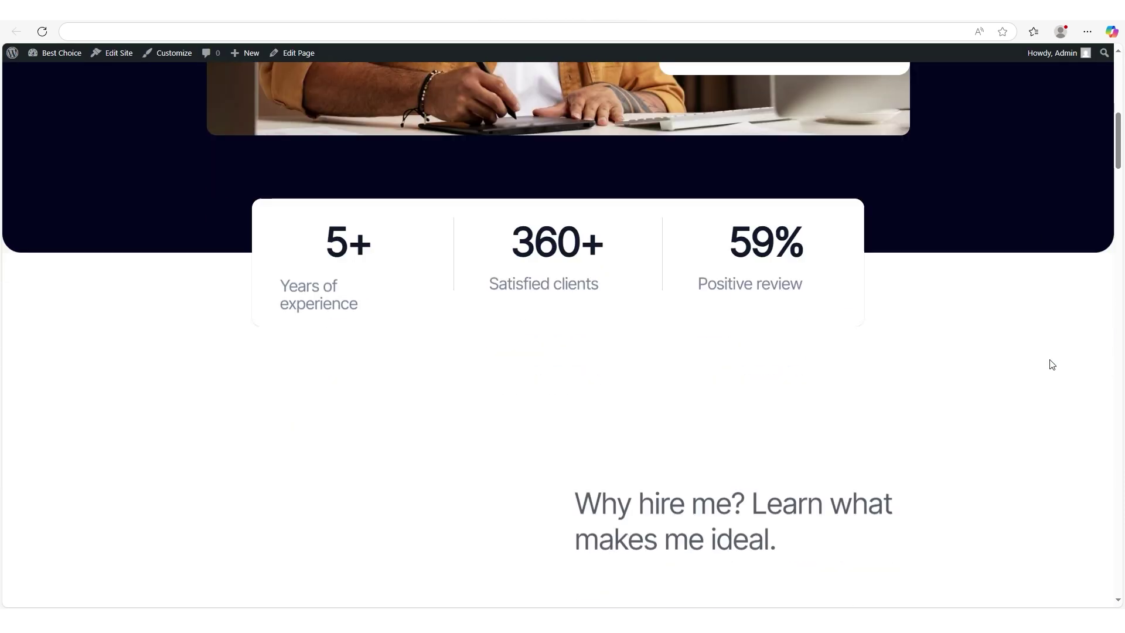
pyautogui.scroll(-20, 1049, 360)
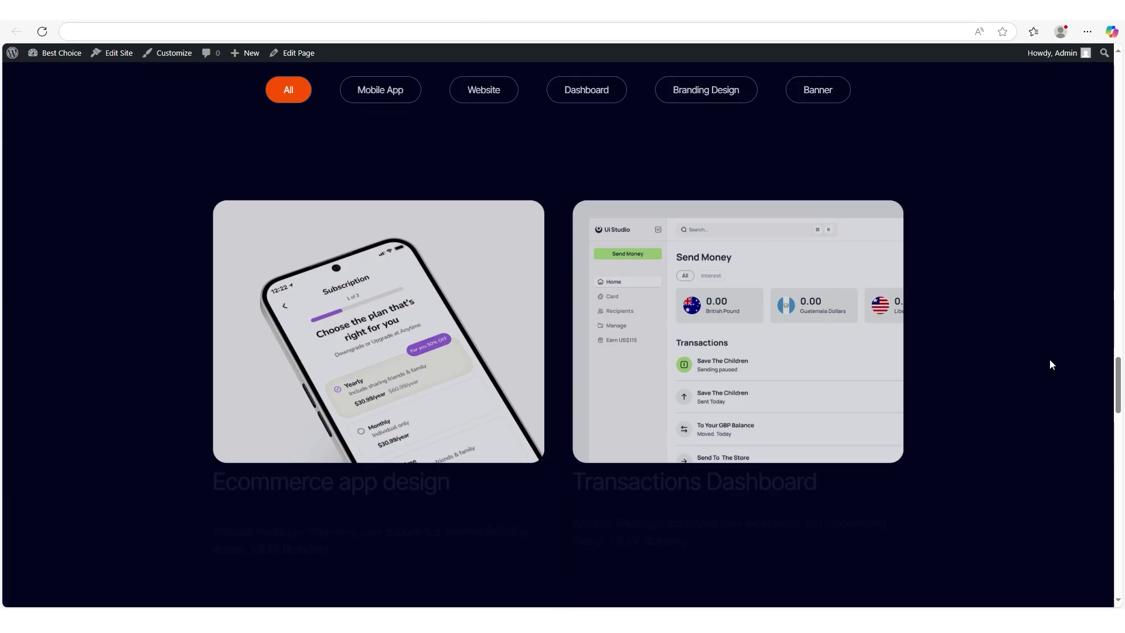
pyautogui.scroll(-10, 1052, 364)
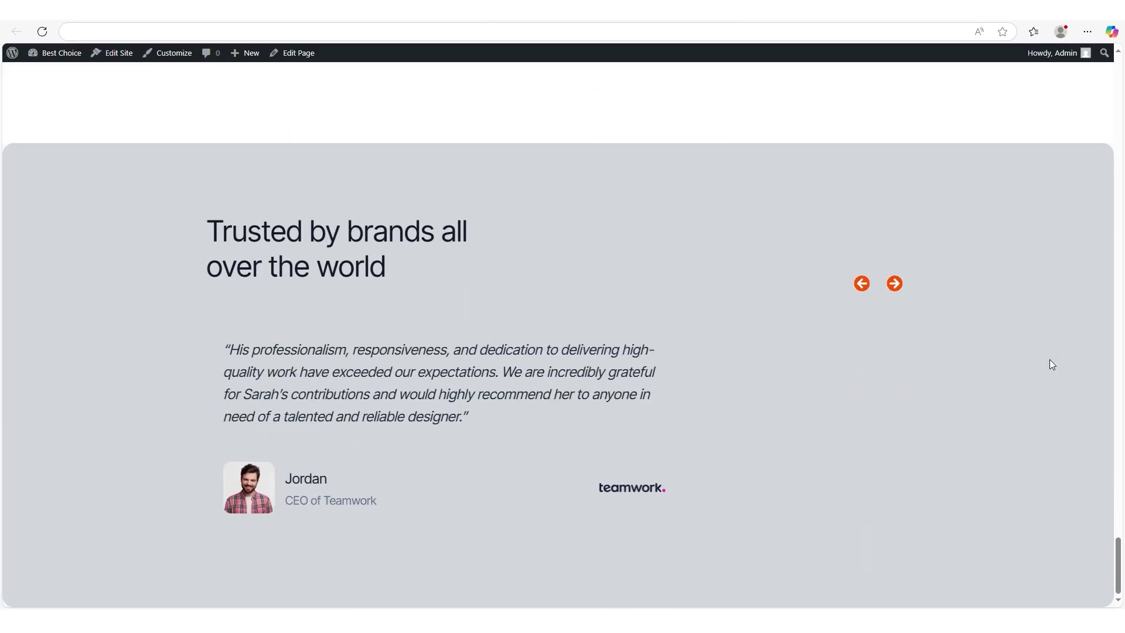
pyautogui.scroll(20, 1053, 365)
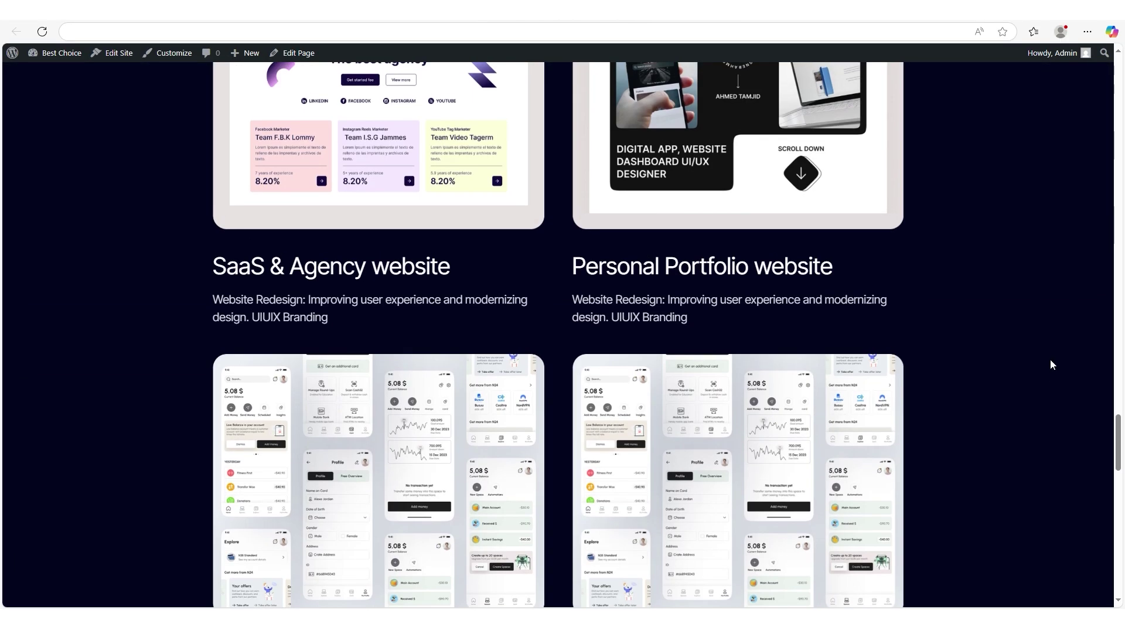
pyautogui.scroll(20, 1053, 365)
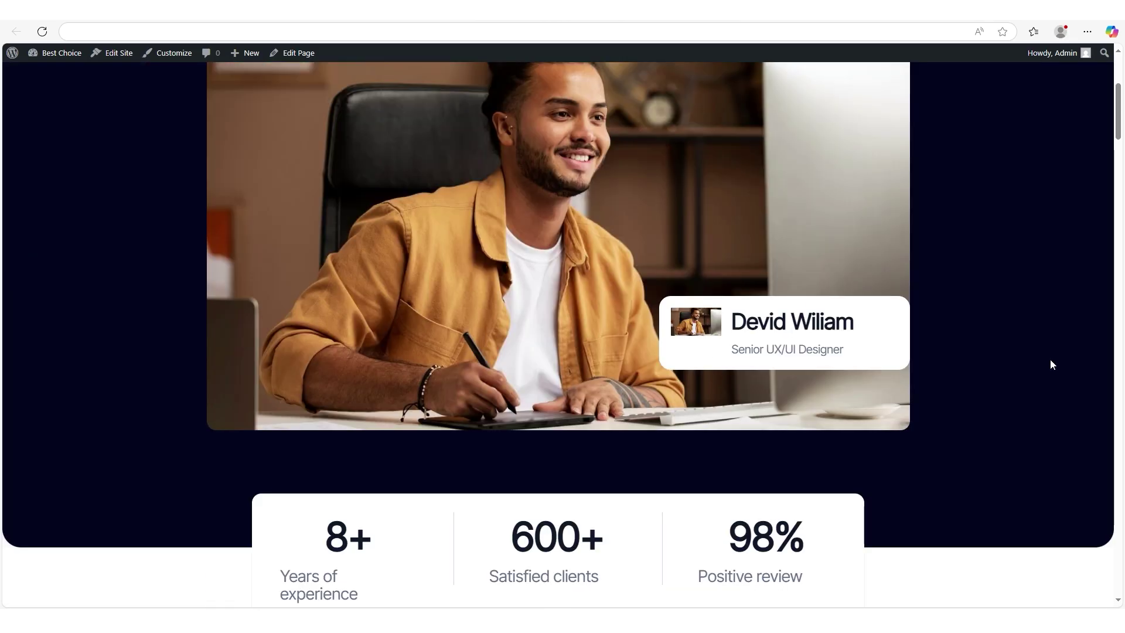